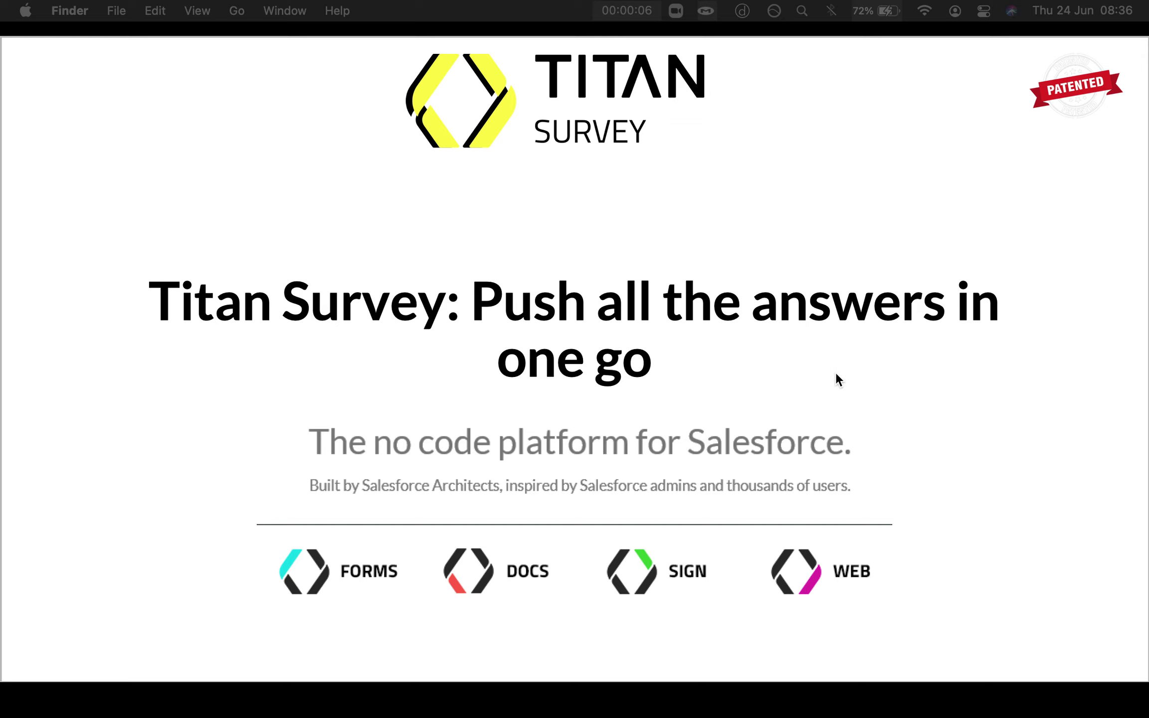
Step: Leave the full-screen title slide to reach the Select Survey Type page
key(ctrl+Right)
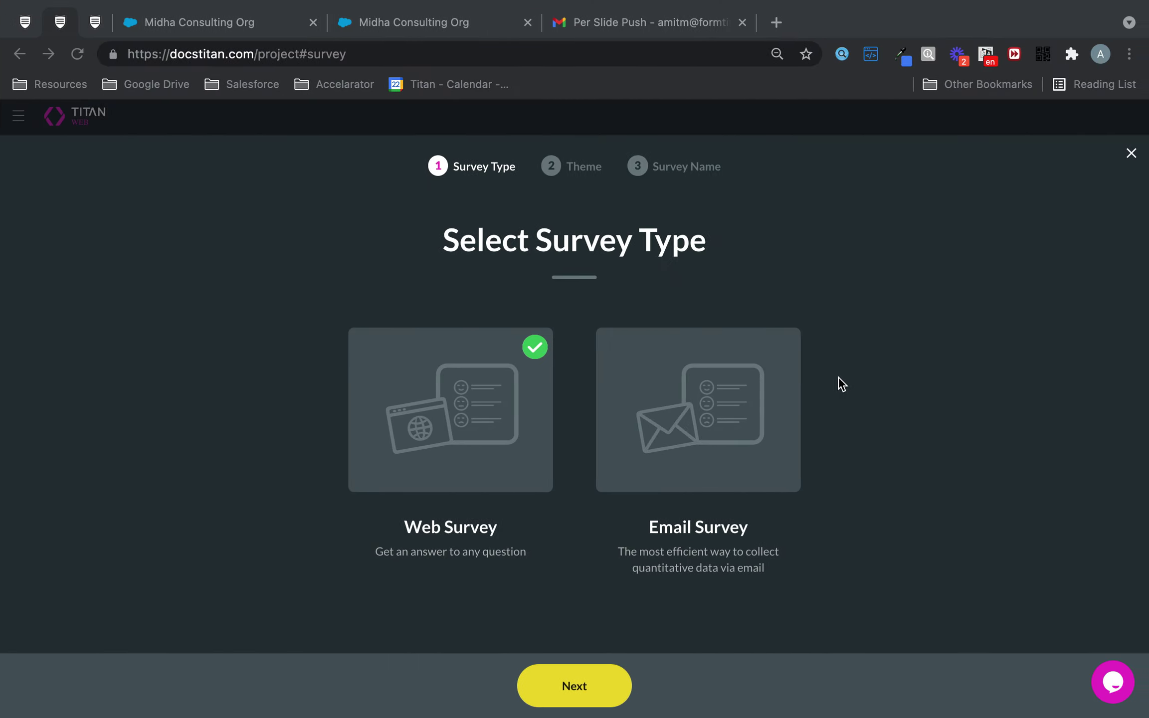
Step: Create a web survey with the Skyline theme named 'Push All In One Go'
click(582, 680)
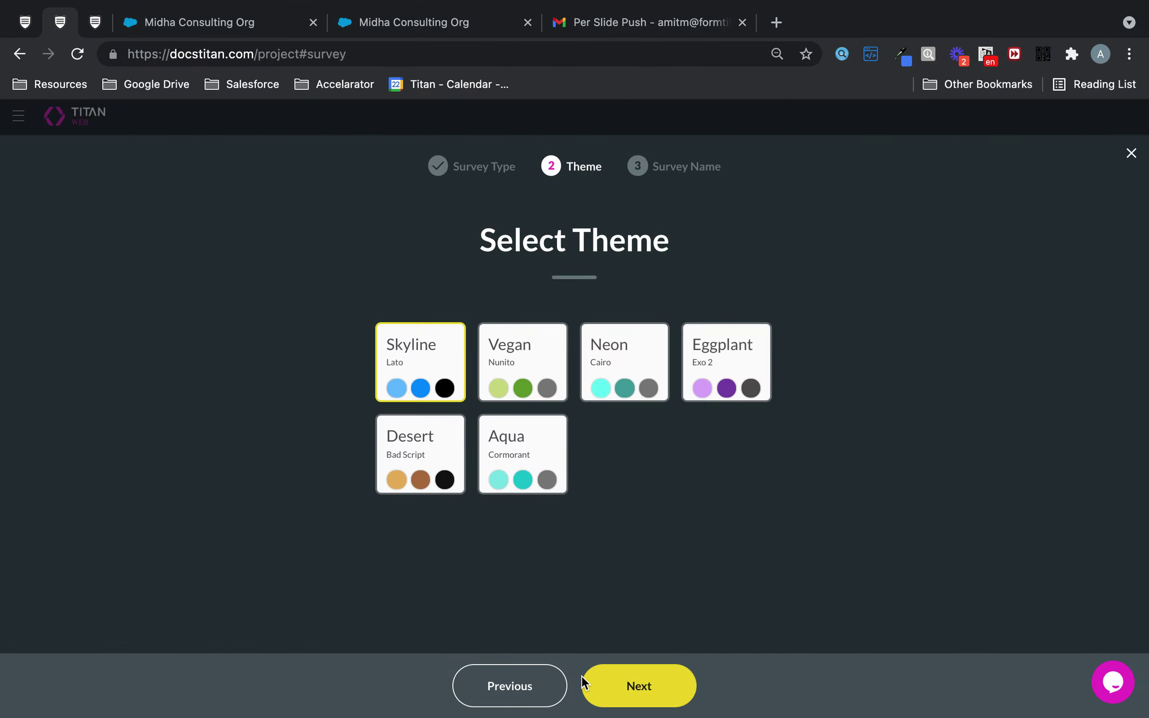
click(584, 678)
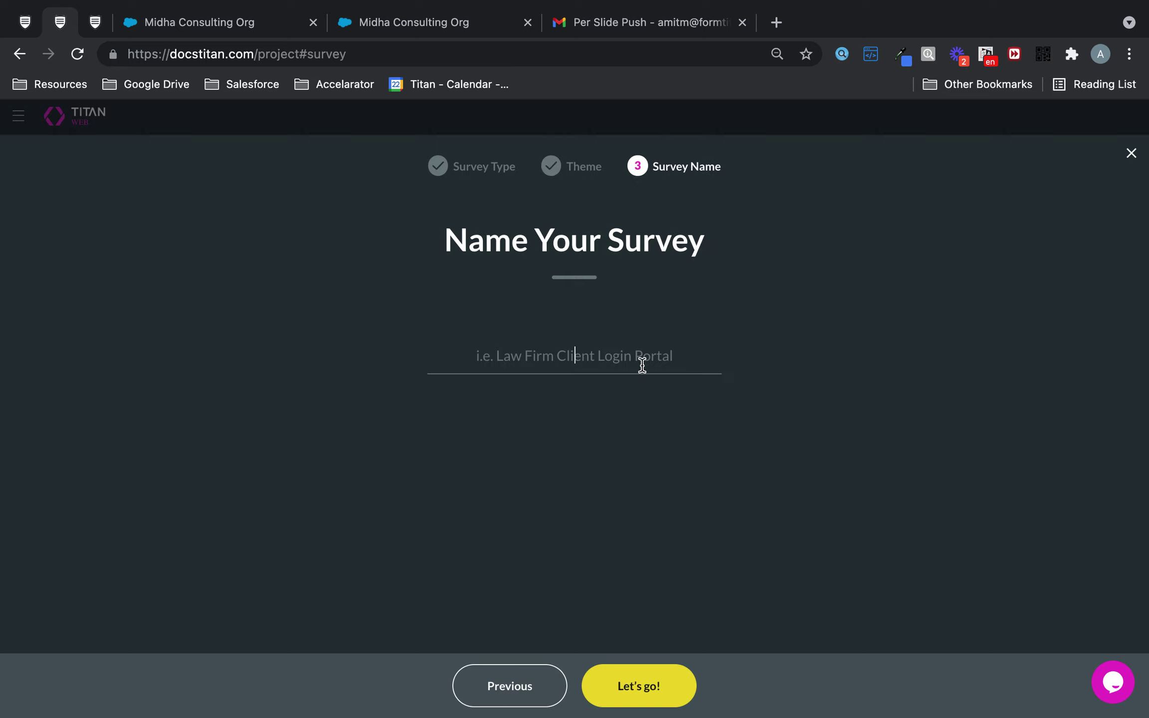
text(Push All)
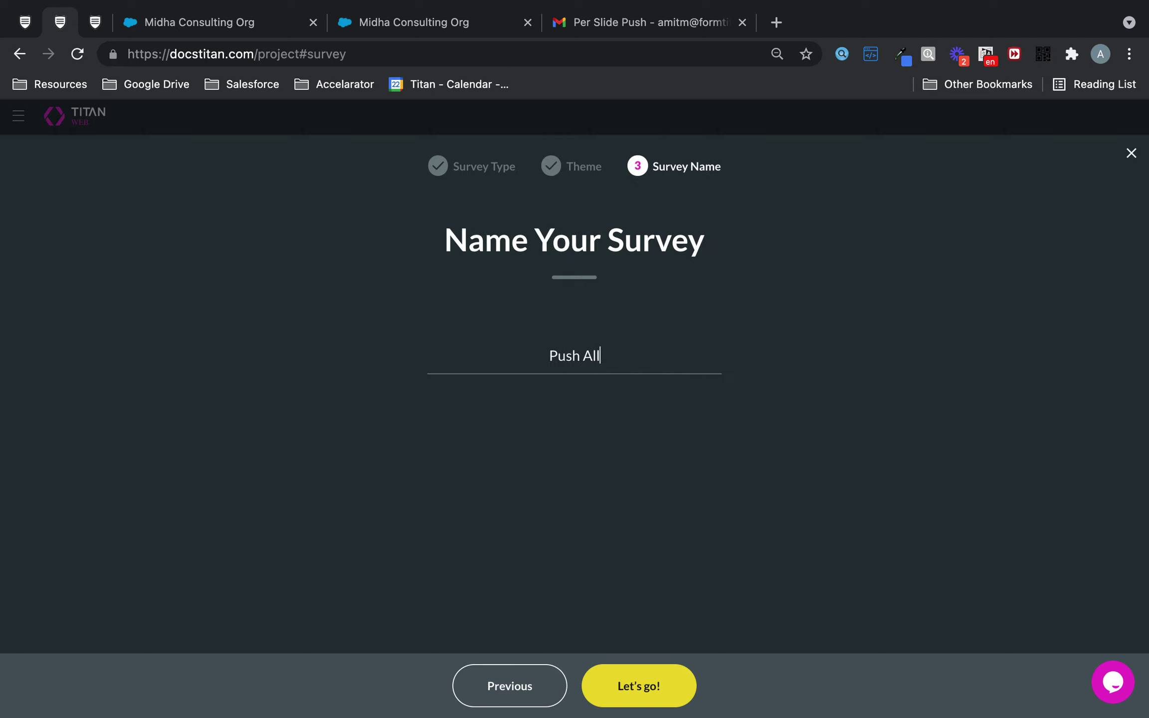
text( In One Go)
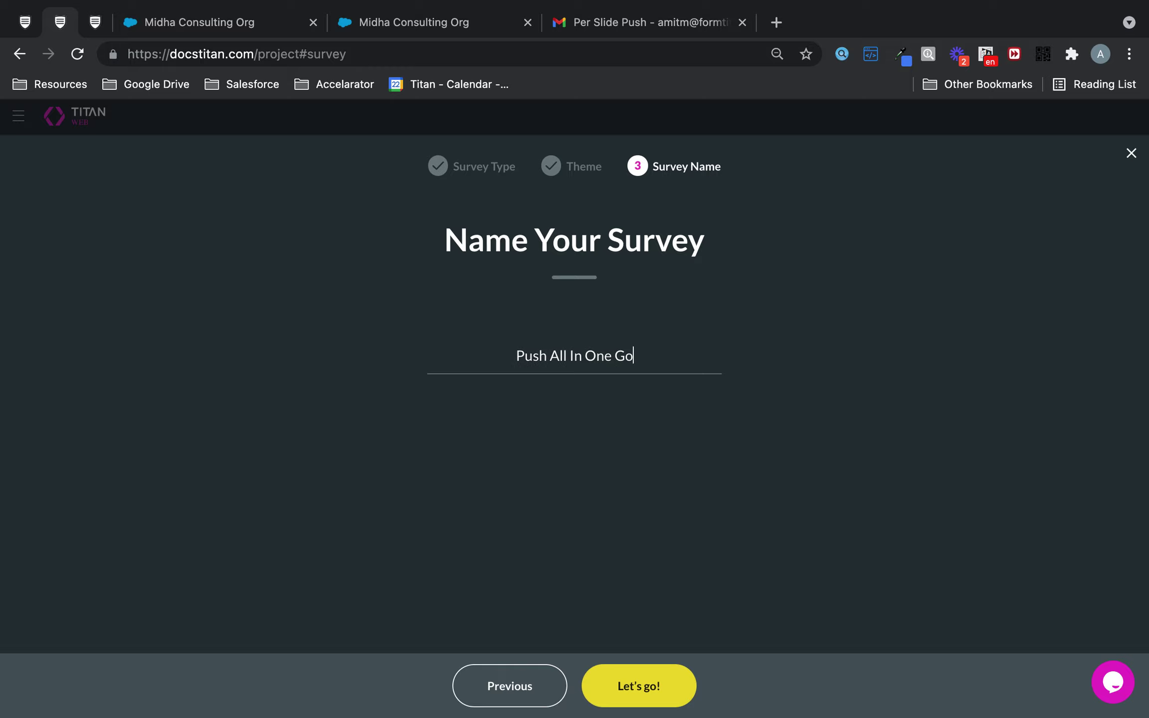
click(639, 691)
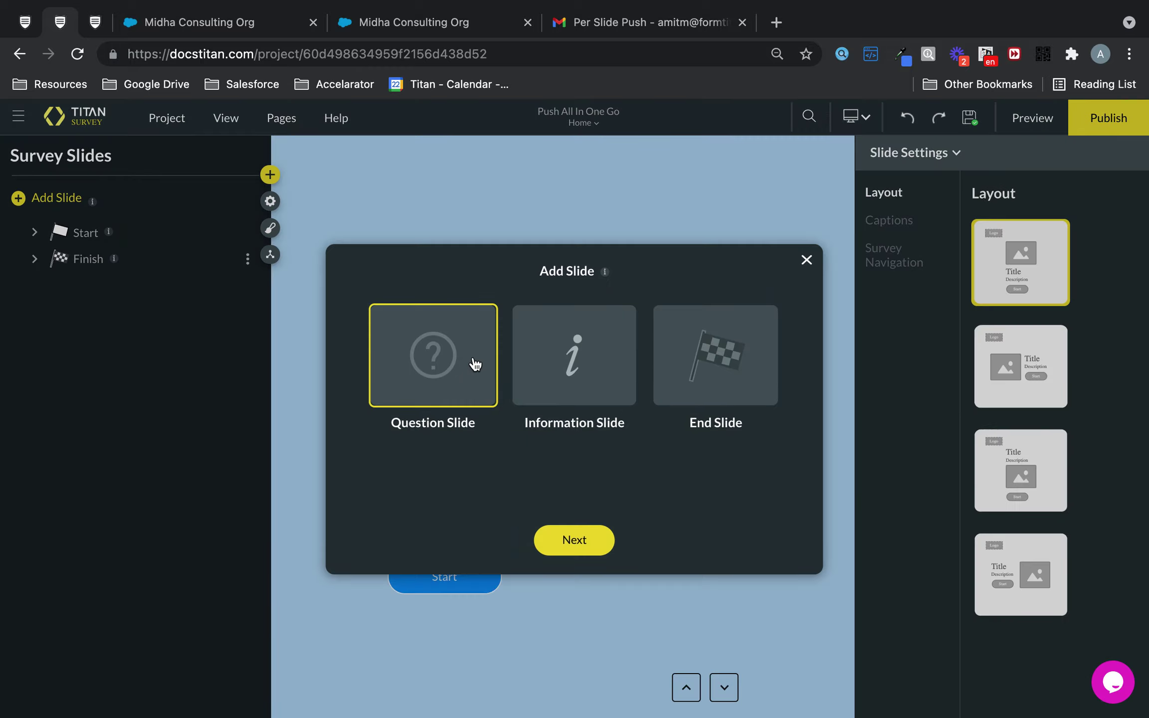
Step: Insert a Text question as a new question slide
click(598, 539)
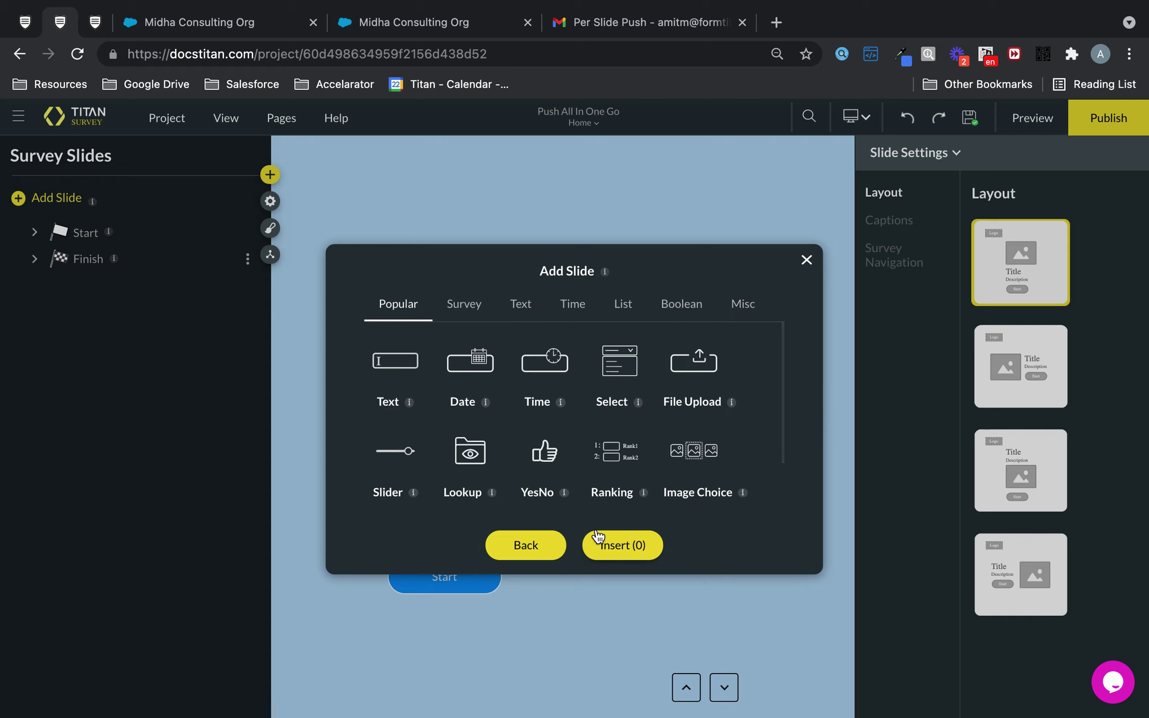
click(405, 355)
click(626, 551)
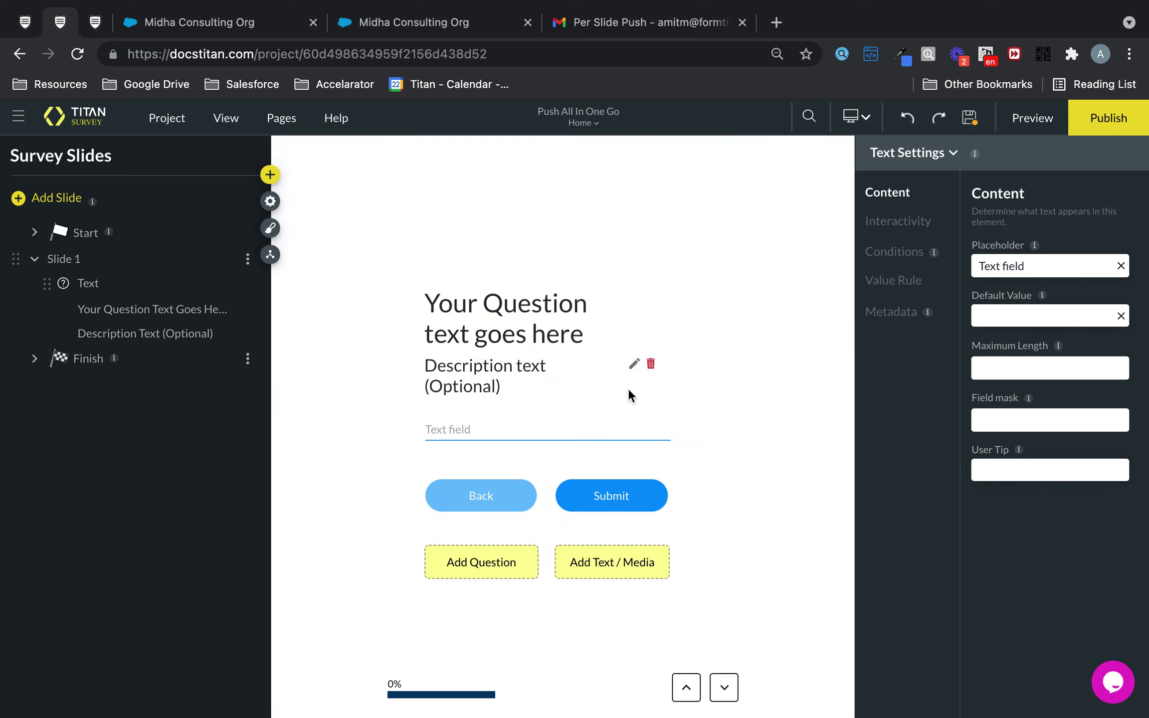
Step: Set the Text question's title to 'Please tell us your name'
click(633, 310)
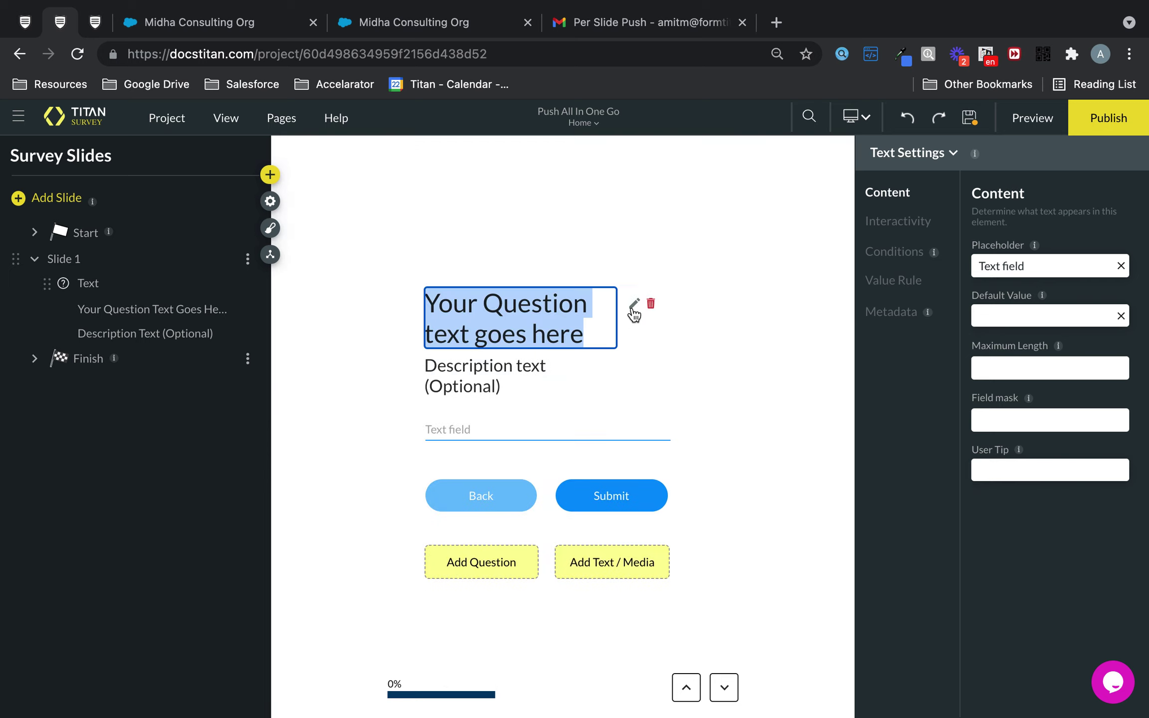
text(Please tell)
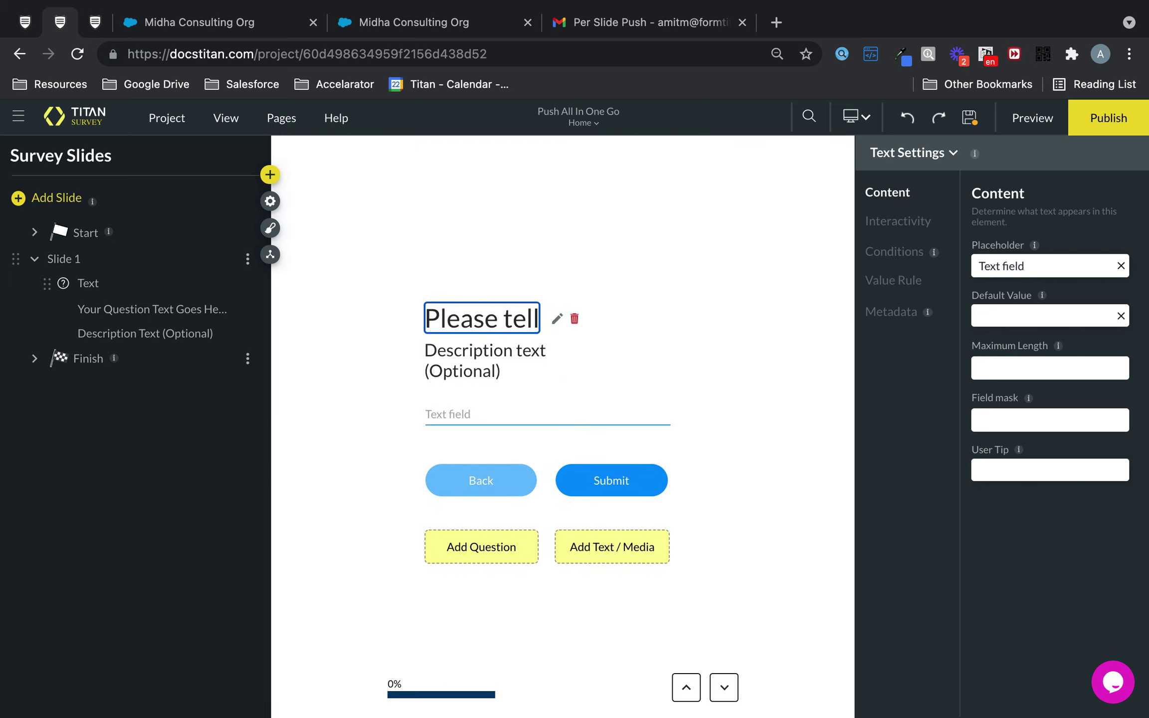
text( su your fu)
key(BackSpace)
key(BackSpace)
key(BackSpace)
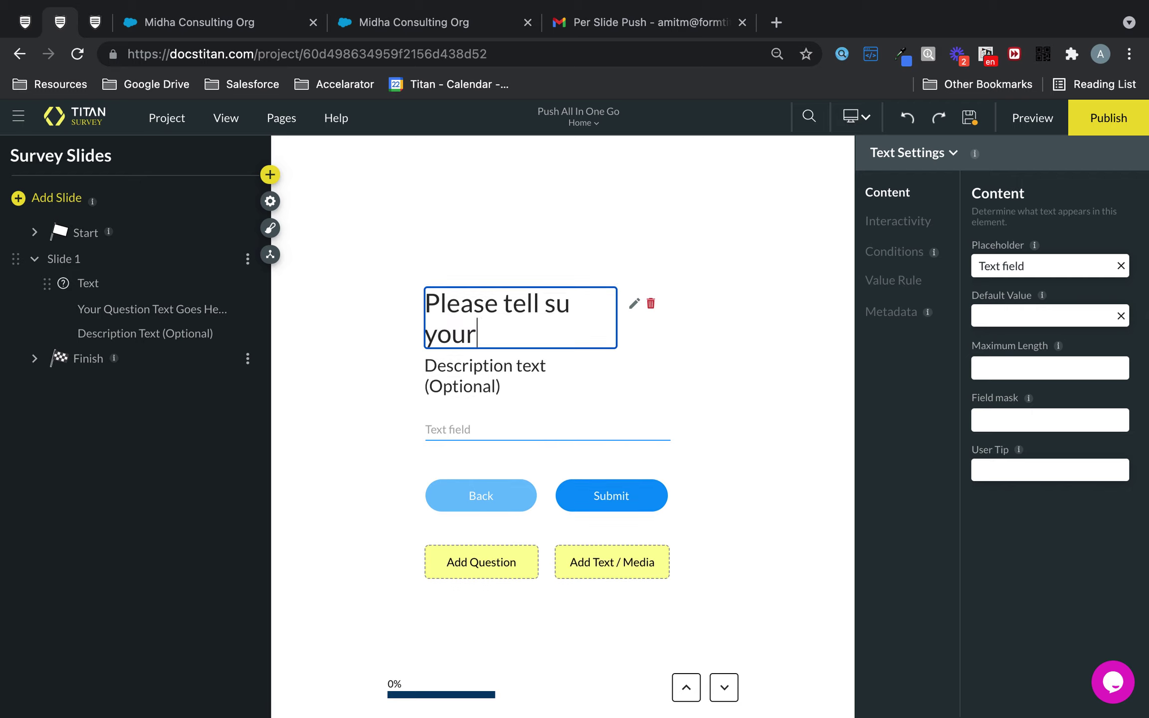
key(BackSpace)
key(BackSpace)
key(BackSpace)
key(BackSpace)
key(BackSpace)
key(BackSpace)
key(BackSpace)
text(us)
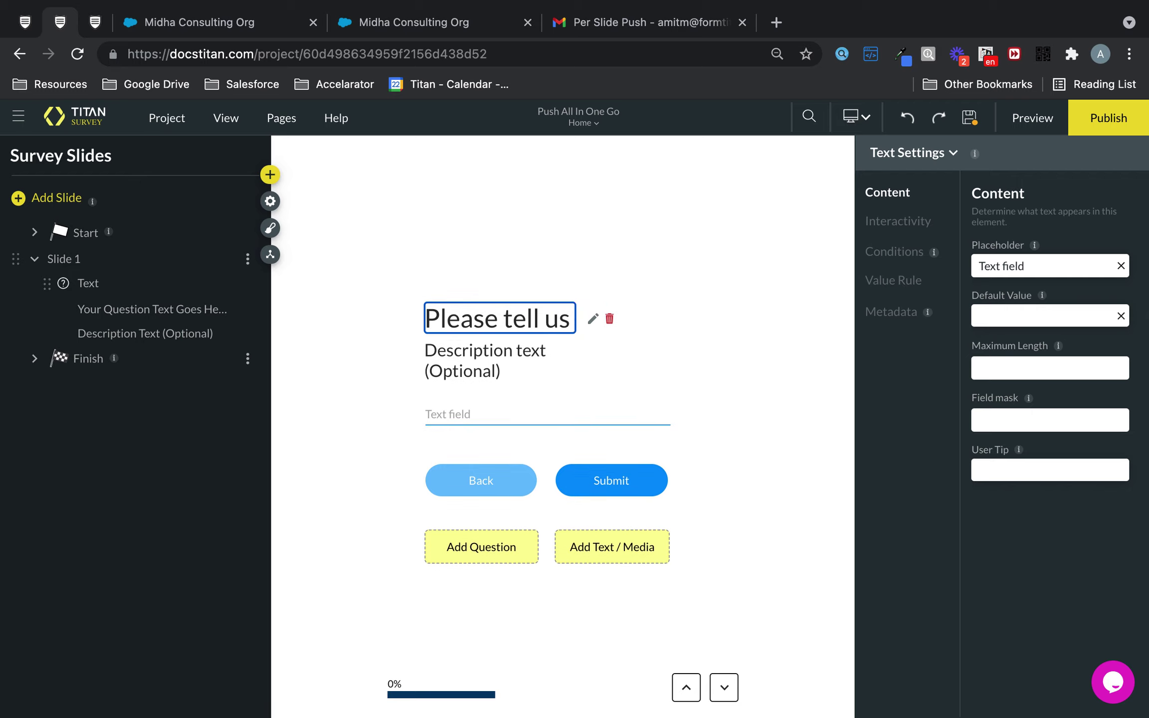
text( your name)
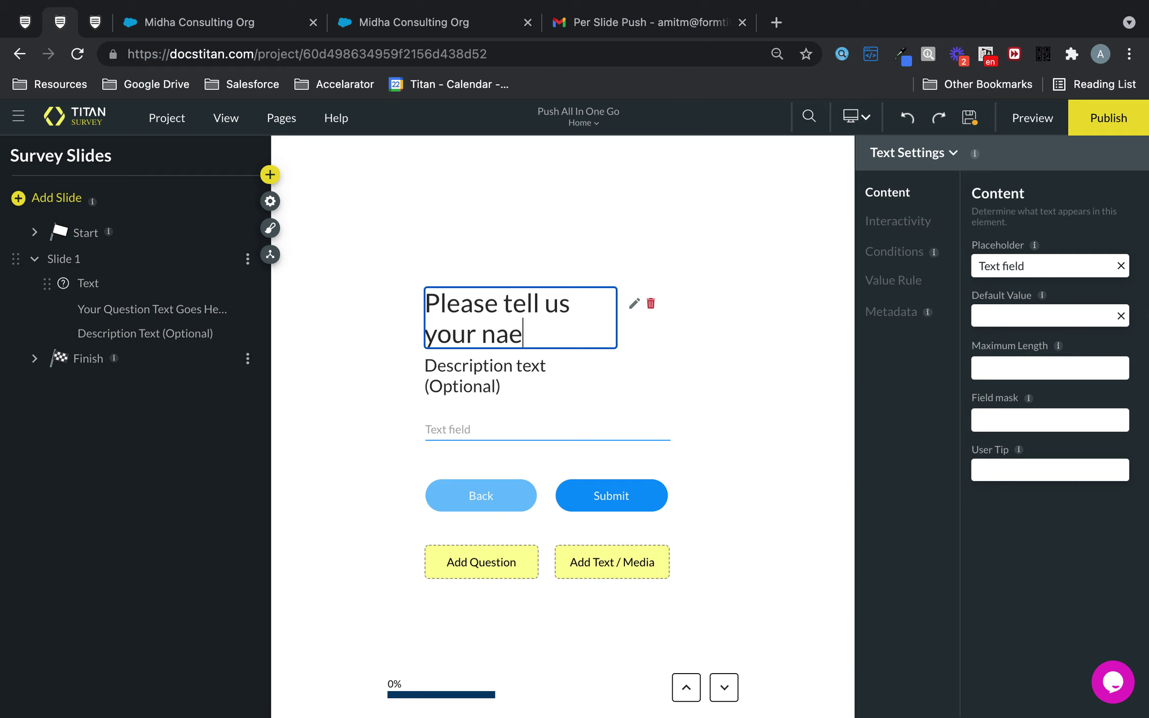
key(BackSpace)
text(me)
click(657, 367)
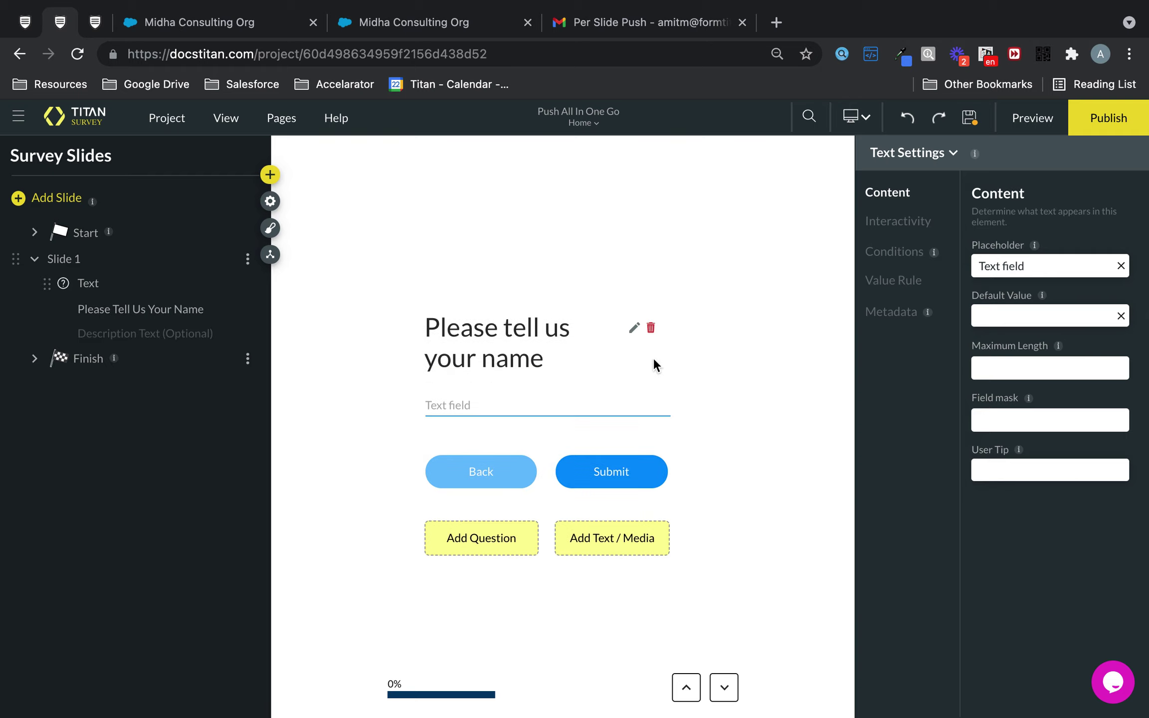
Step: Open the add-question picker and close it without adding anything
click(481, 537)
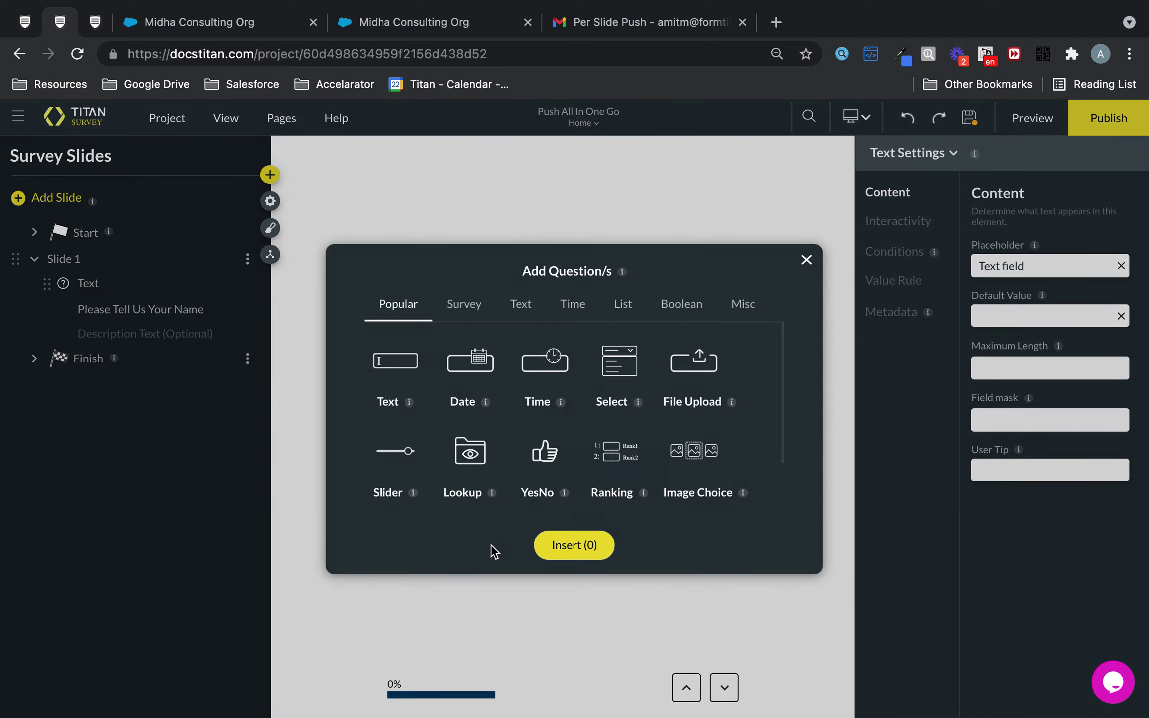
double_click(806, 257)
click(808, 262)
click(807, 261)
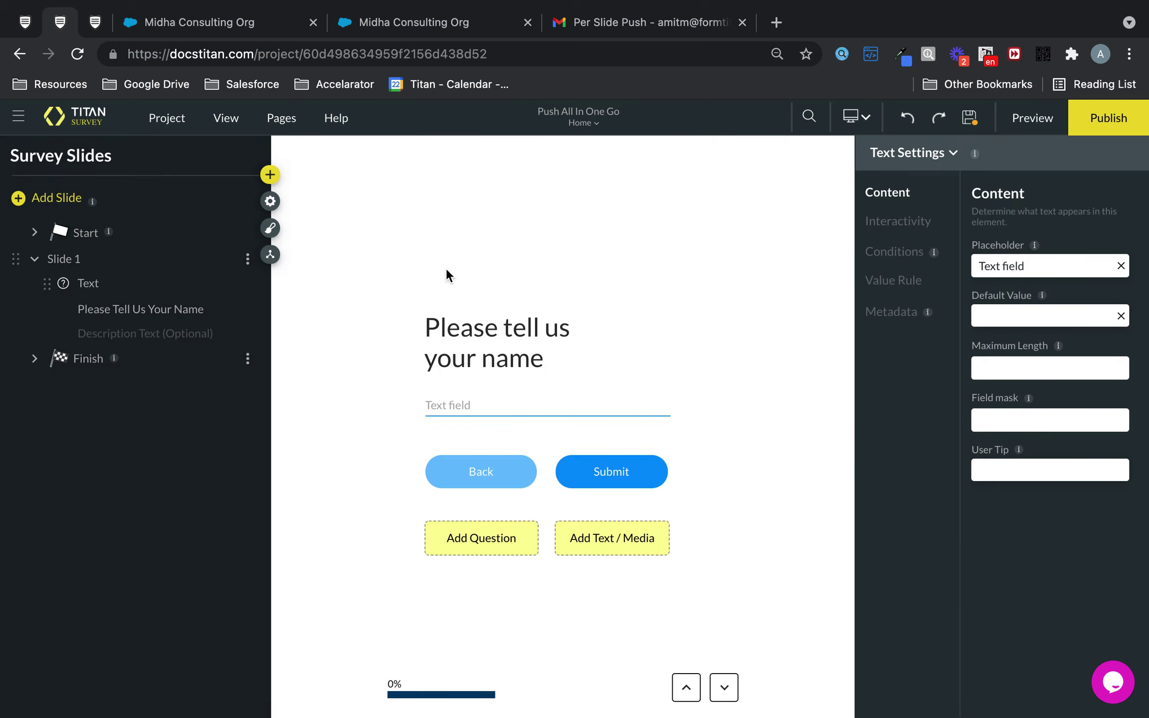
Step: Add a second question slide with an Email field from the Text types
click(90, 259)
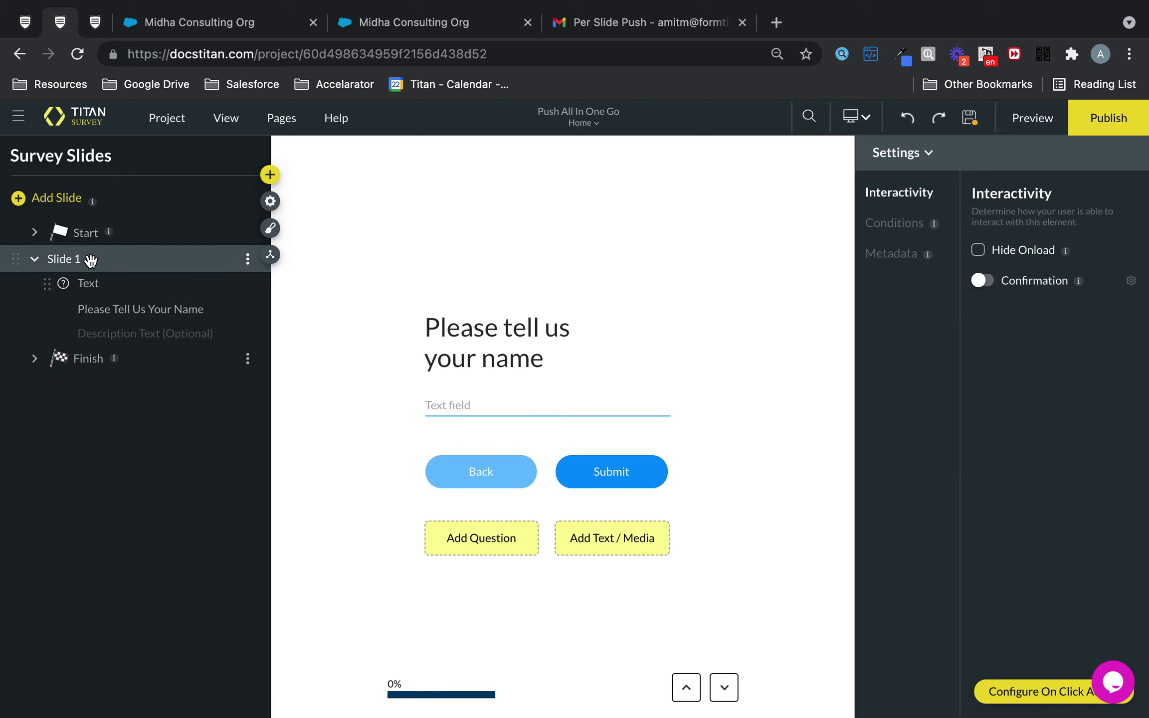
click(46, 200)
click(583, 546)
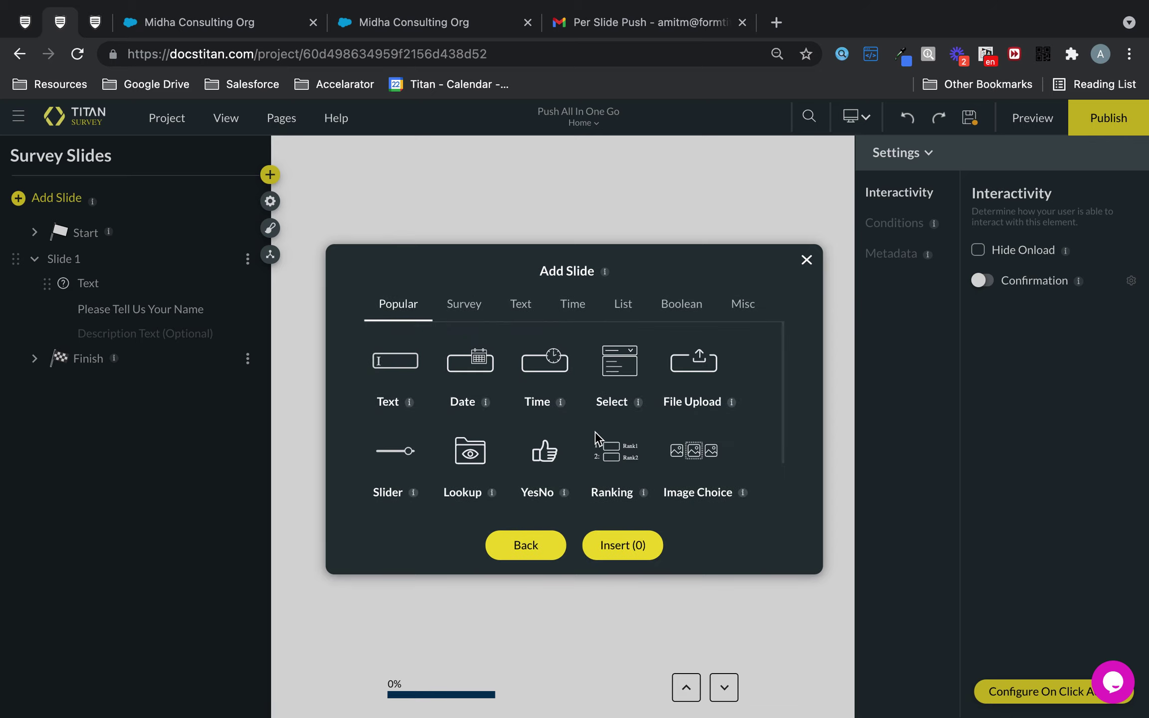
click(520, 305)
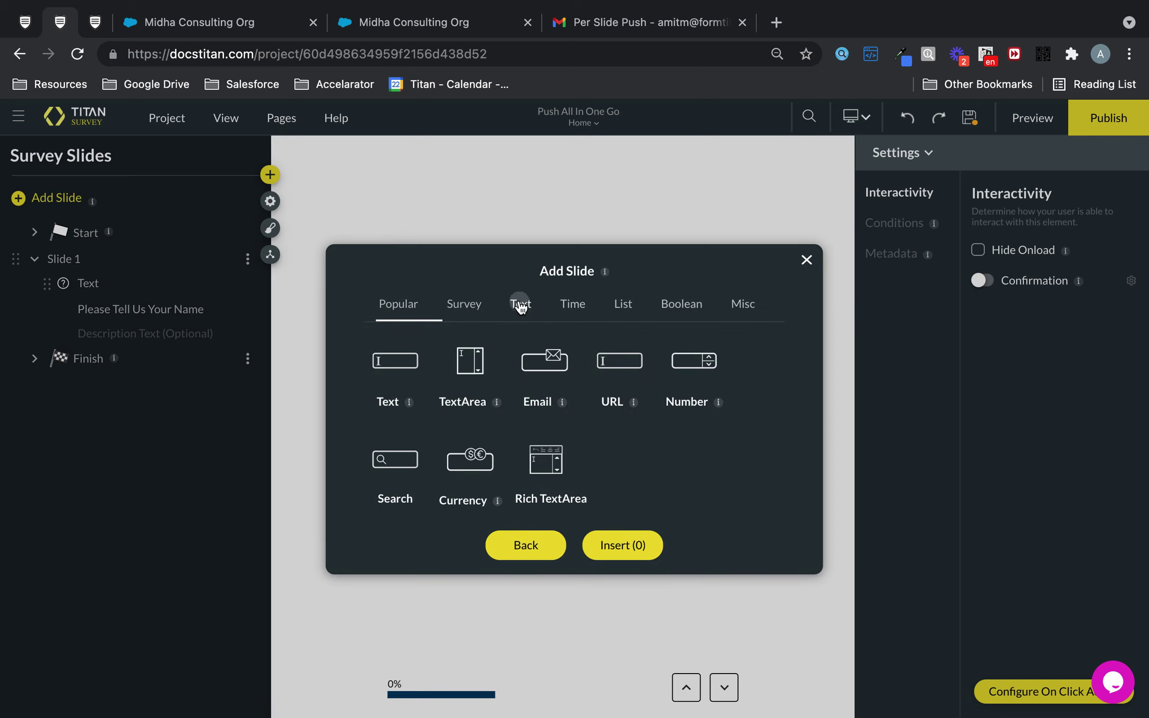
click(548, 373)
click(623, 544)
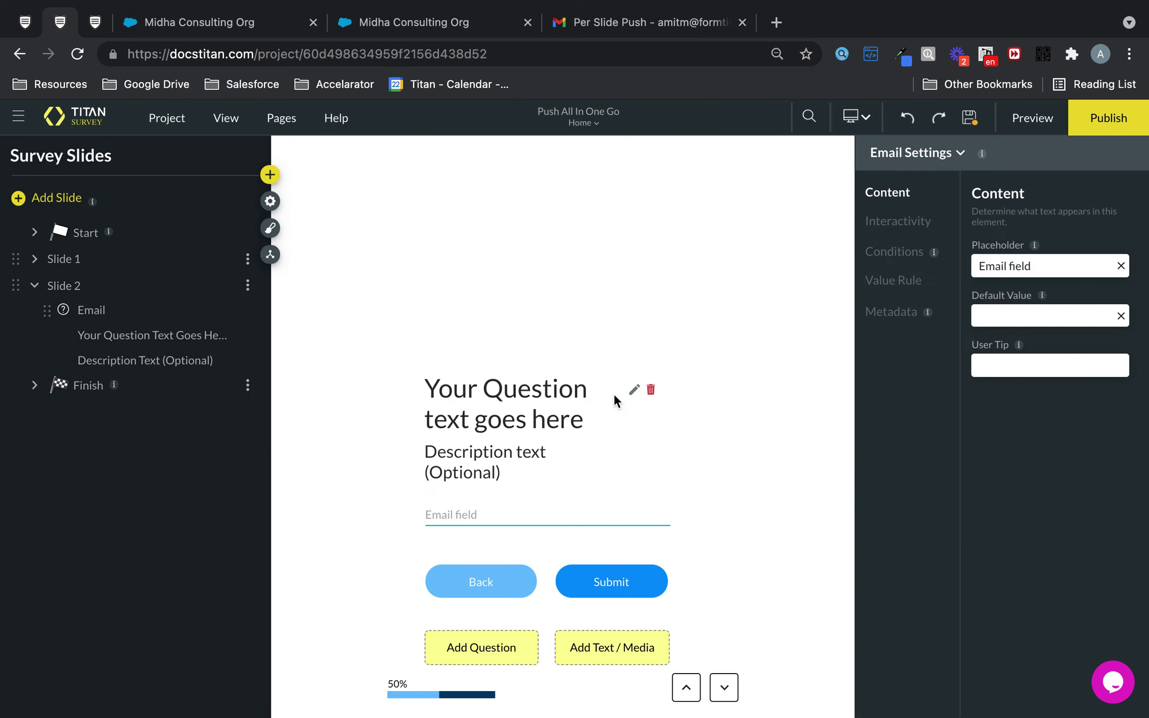
Step: Title the Email question 'Please confirm your email'
click(633, 303)
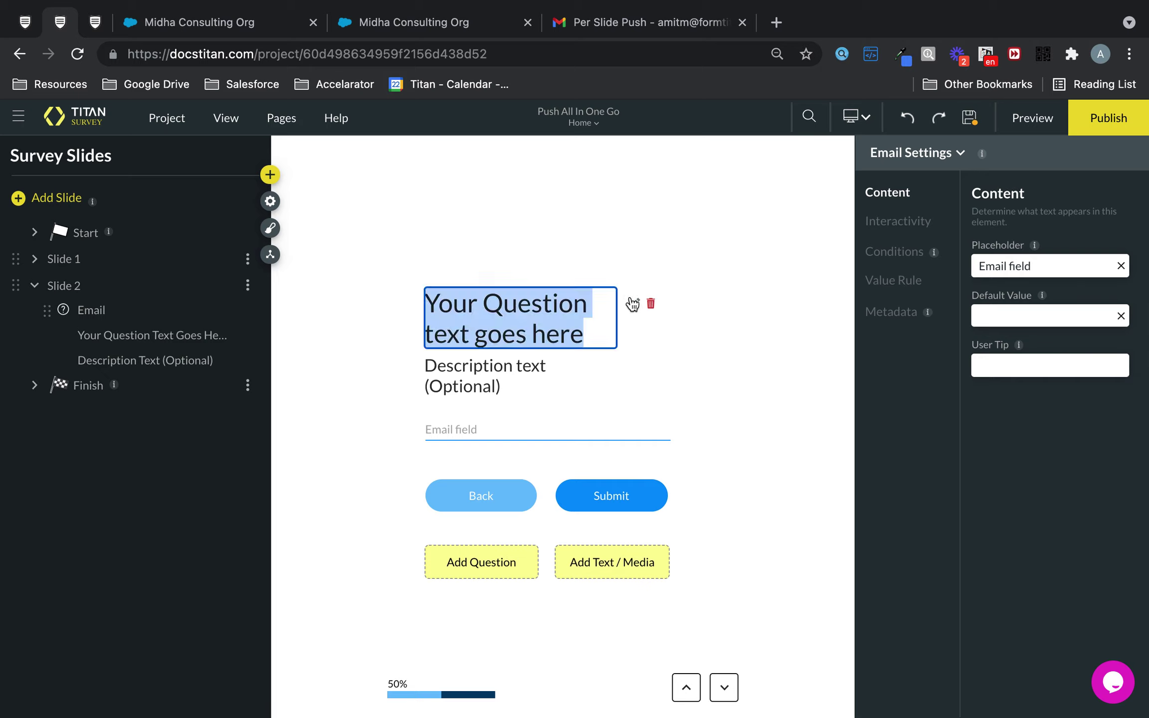
text(Please confir)
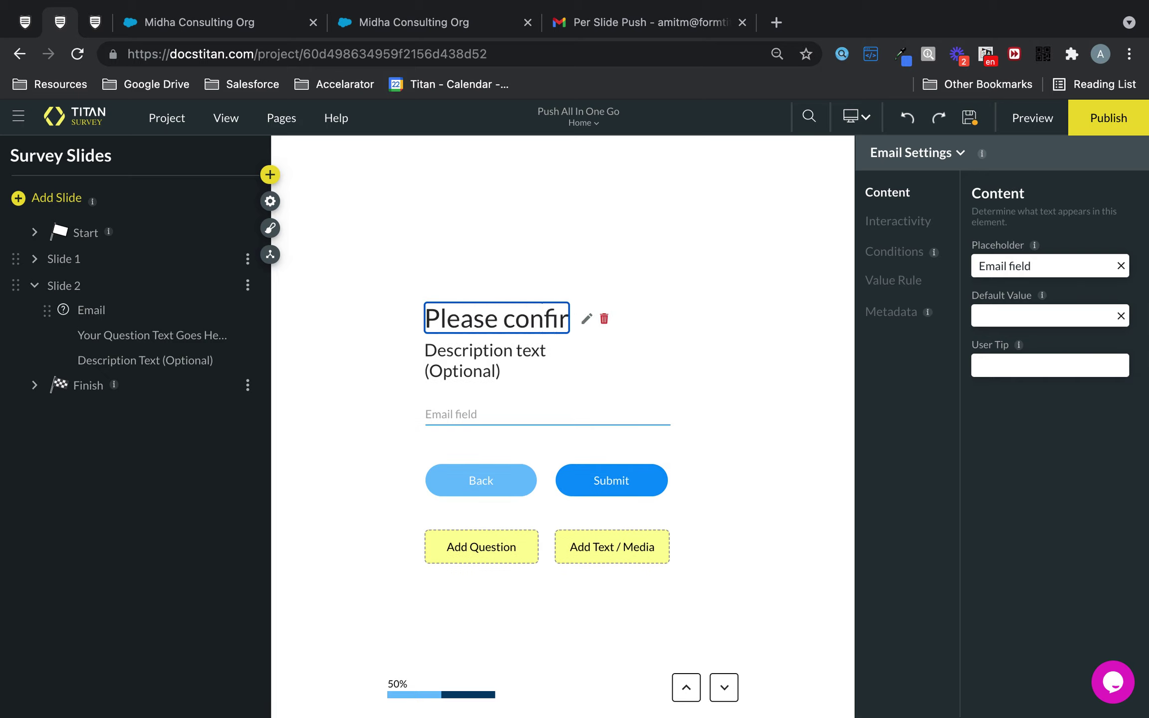
text(m your email)
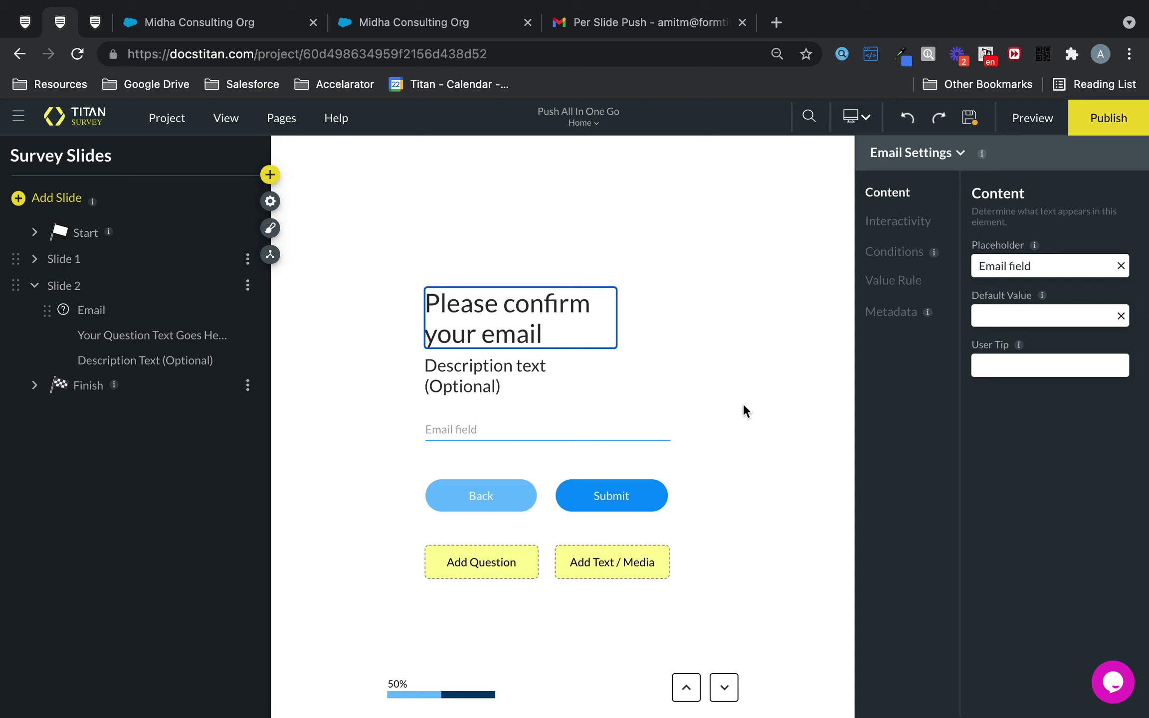
click(650, 364)
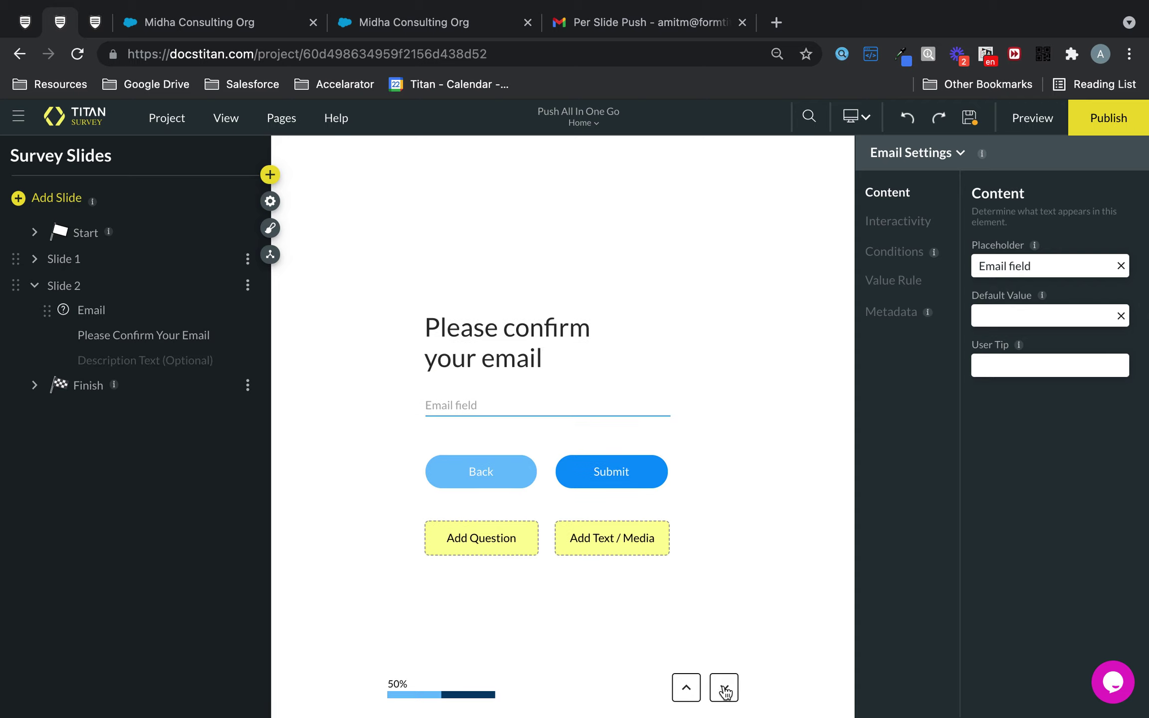
Step: Put the shield picture into the Finish slide's image placeholder
click(90, 385)
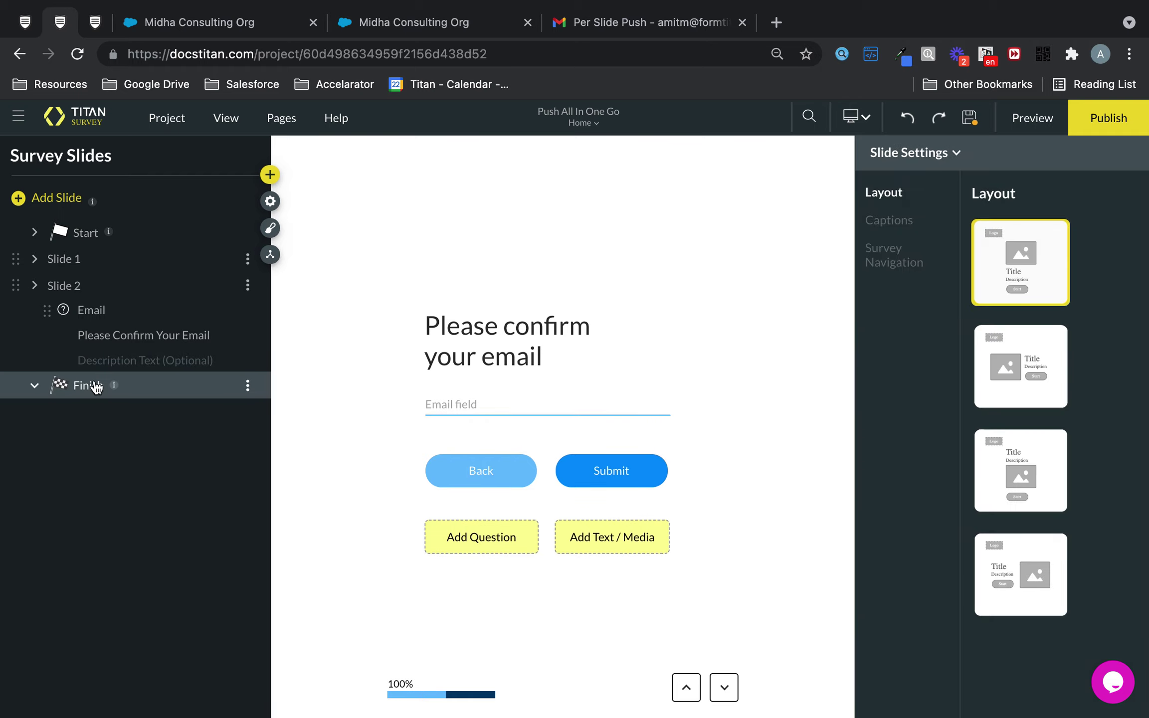
click(434, 441)
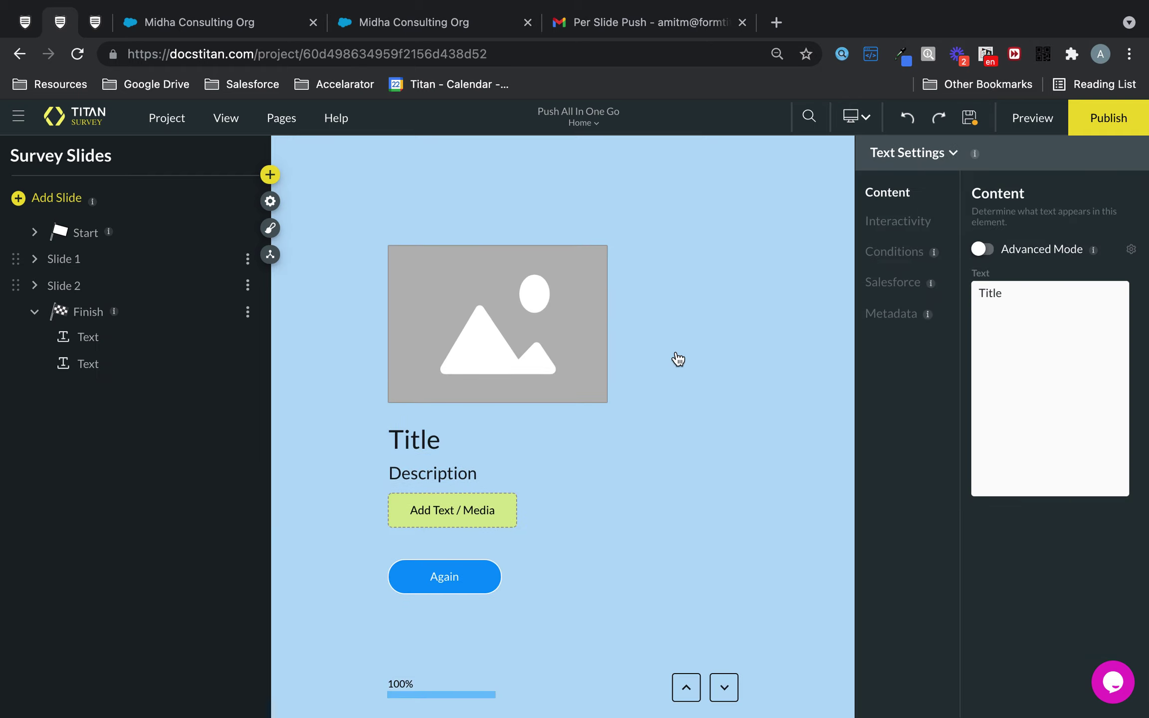
click(543, 283)
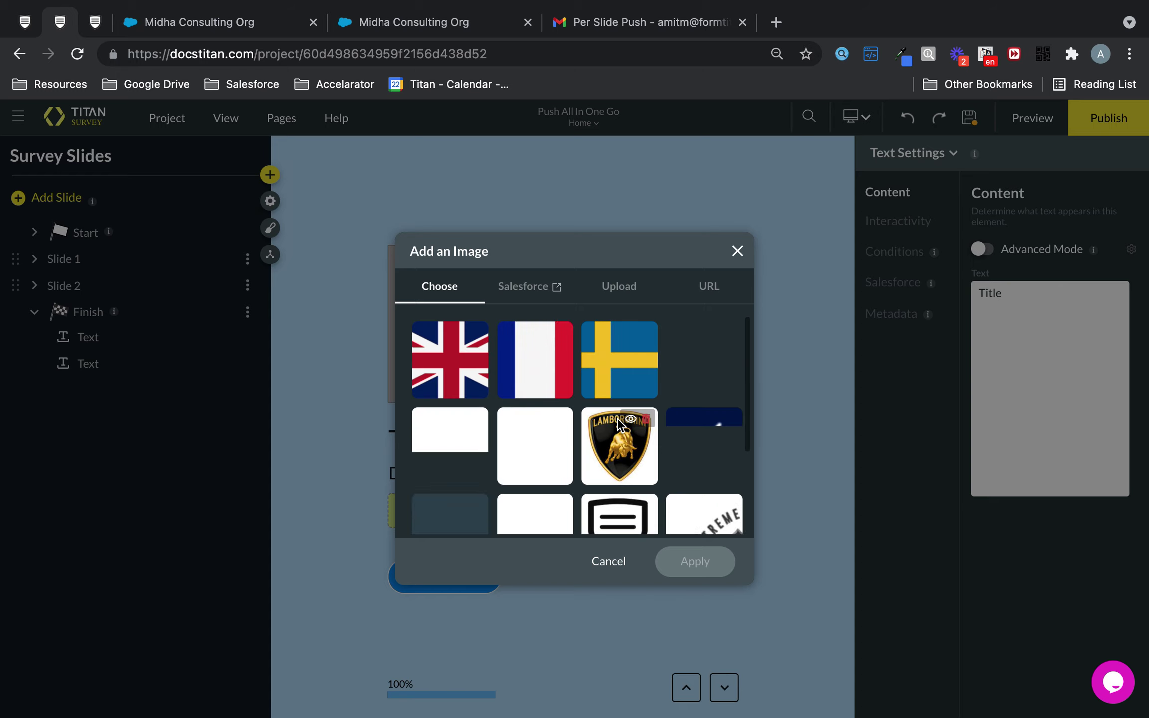
click(618, 501)
click(696, 562)
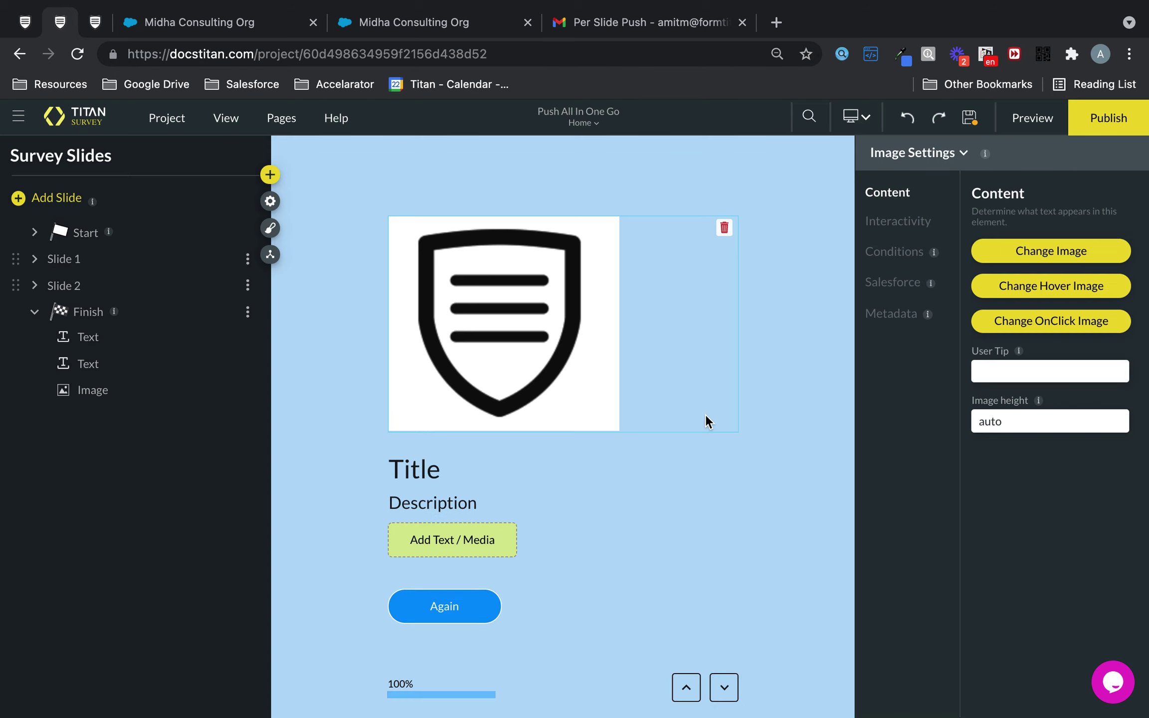
Step: Change the Finish slide heading from 'Title' to 'Finished!'
click(614, 508)
click(702, 467)
drag(1056, 298, 974, 298)
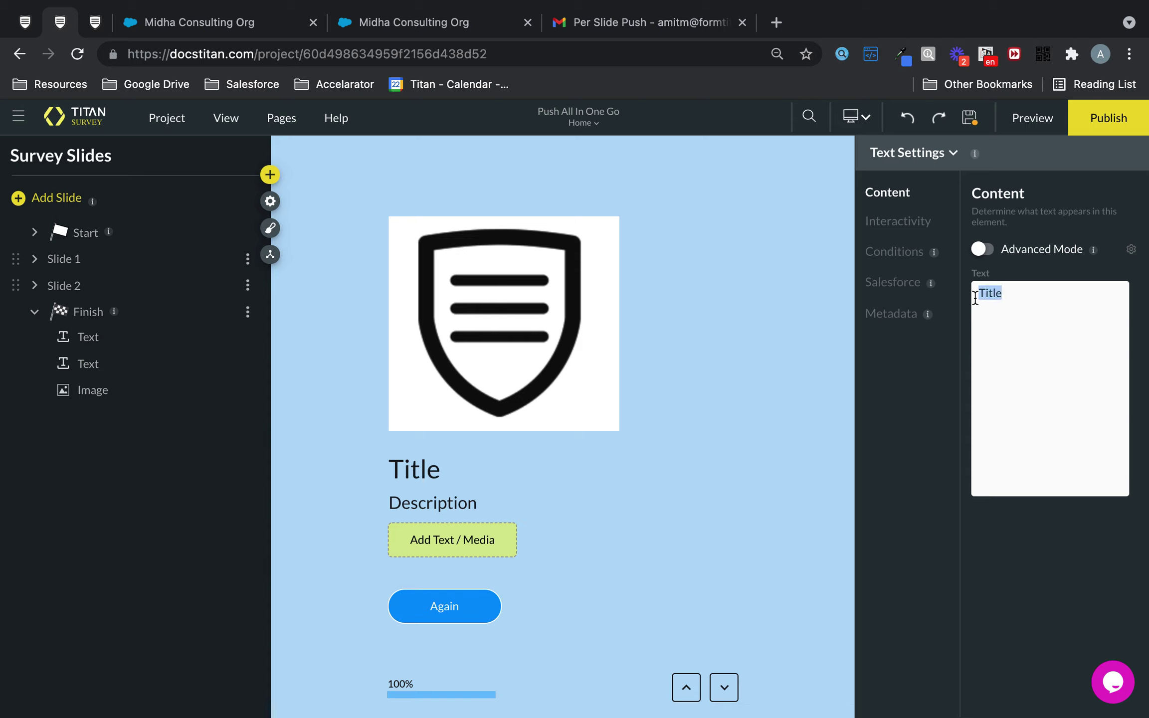
text(Finishe)
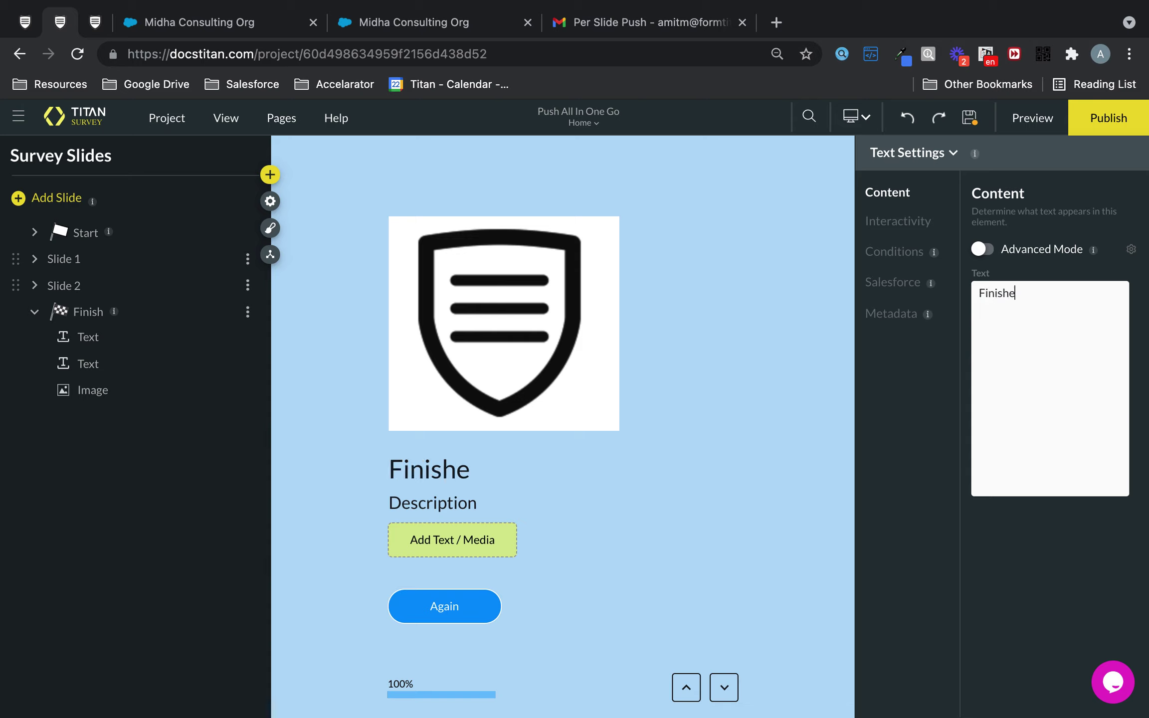
text(d!)
Step: Delete the Finish slide's Description element and return to the previous slide
click(663, 493)
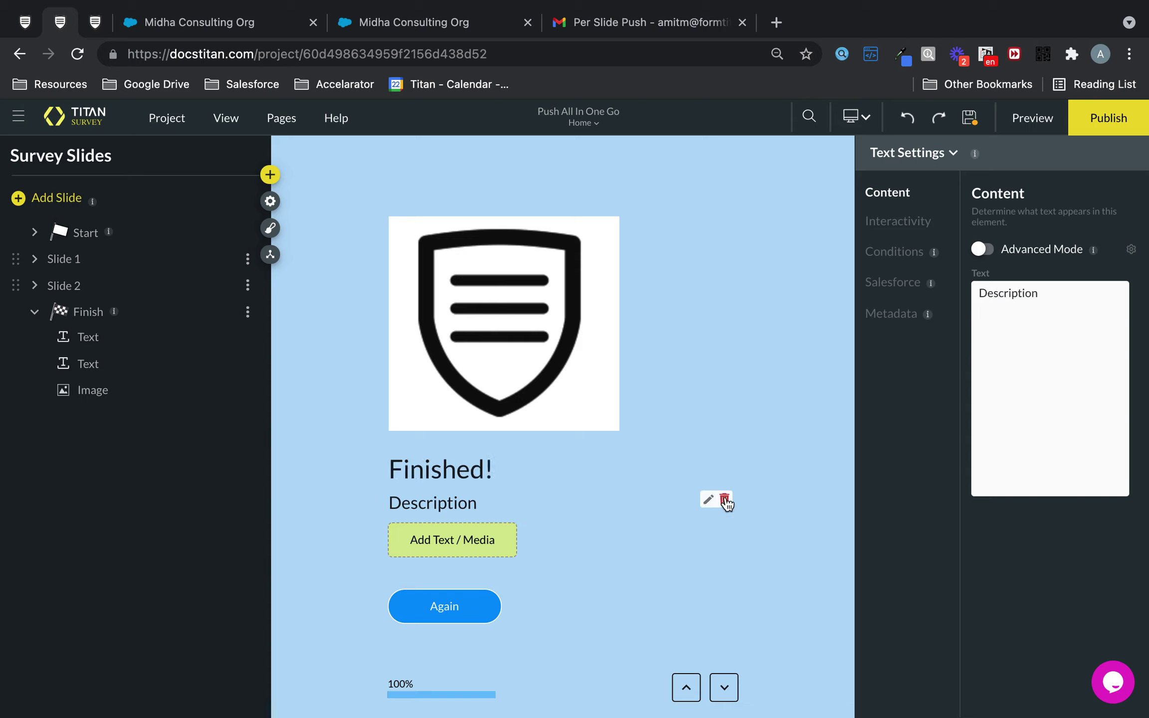
click(723, 498)
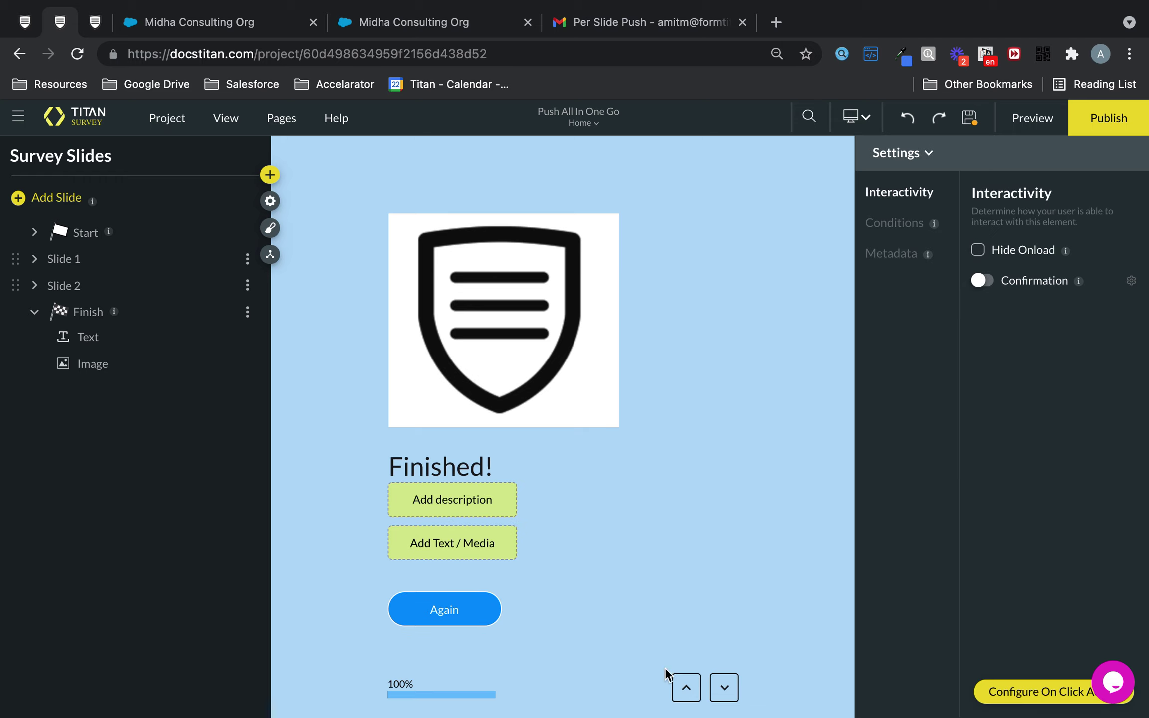
click(691, 689)
Step: Retitle the Start slide heading 'Push All In One Go Survey' and open project settings
click(690, 690)
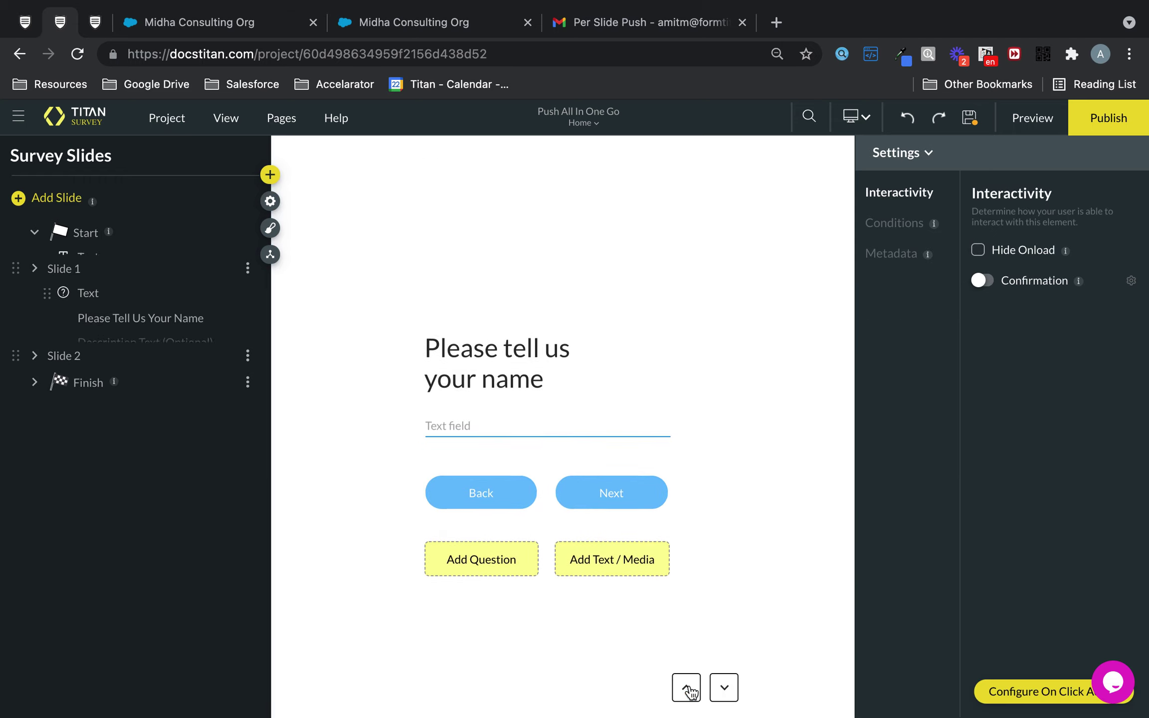
click(688, 688)
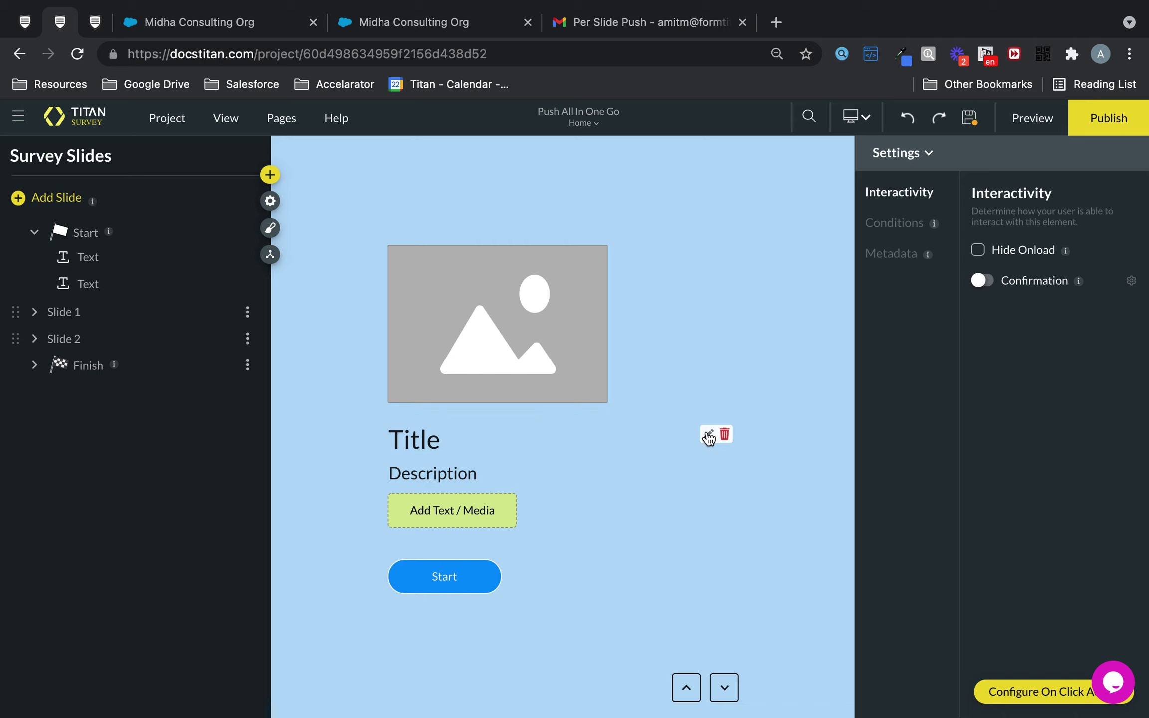
click(708, 436)
drag(1075, 289, 926, 275)
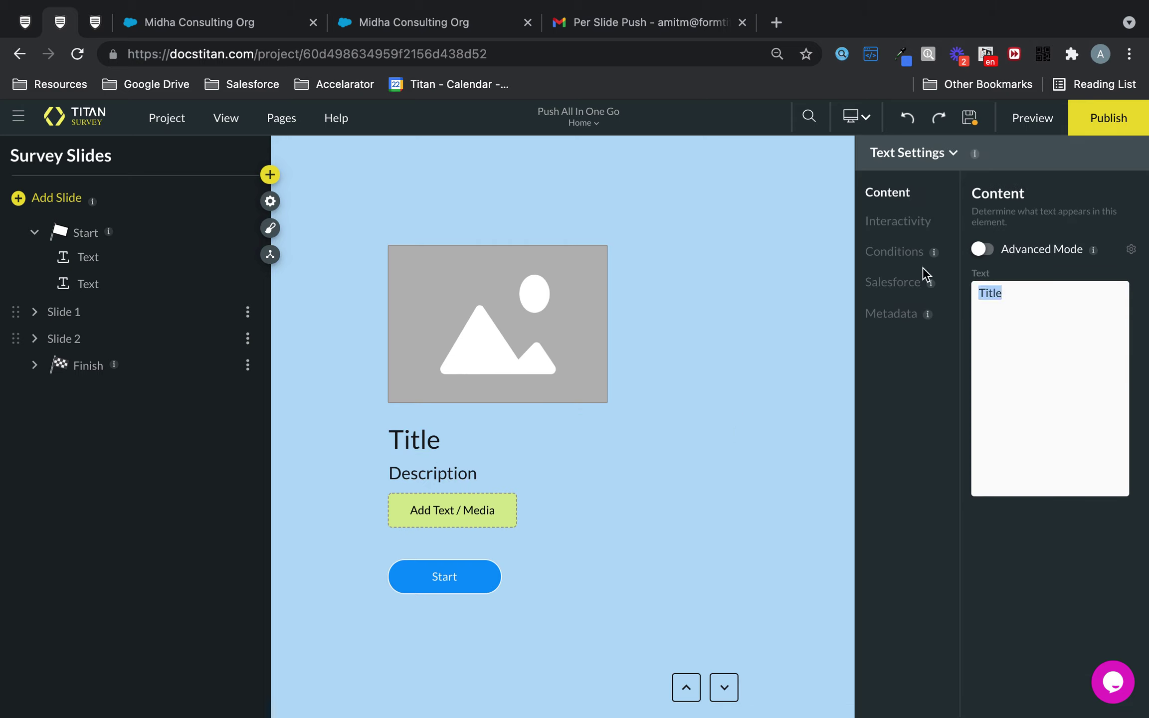
text(Push All In)
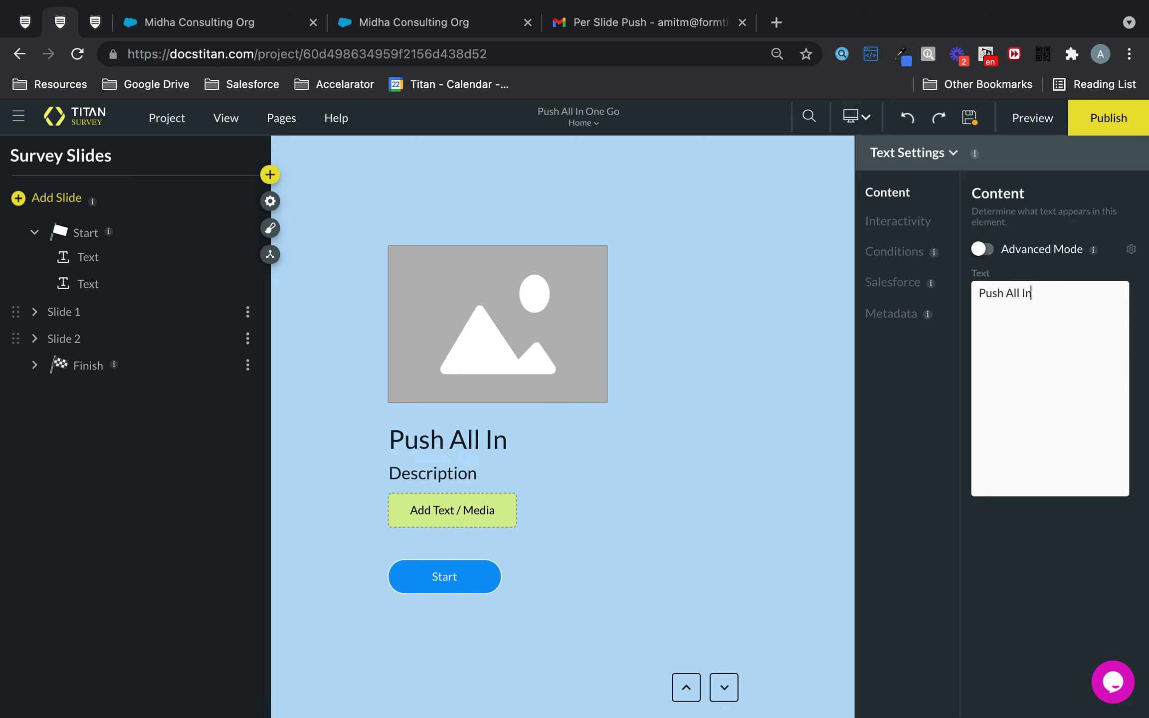
text( One H)
key(BackSpace)
text(Go)
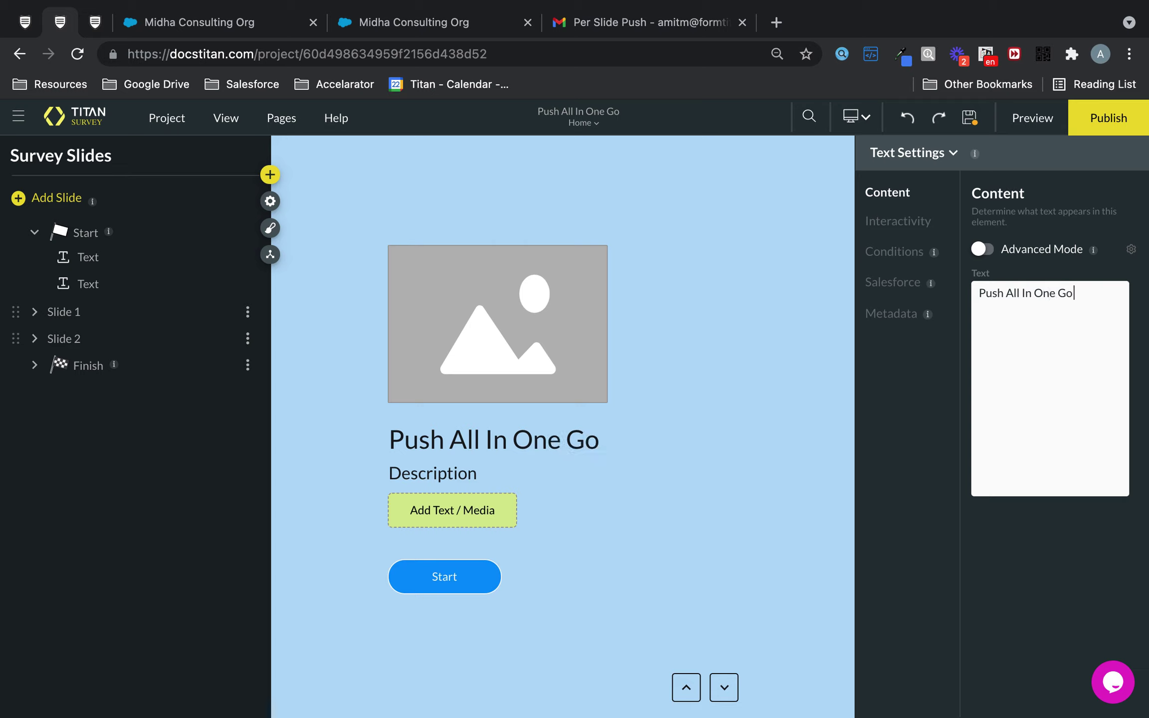
text( Survey)
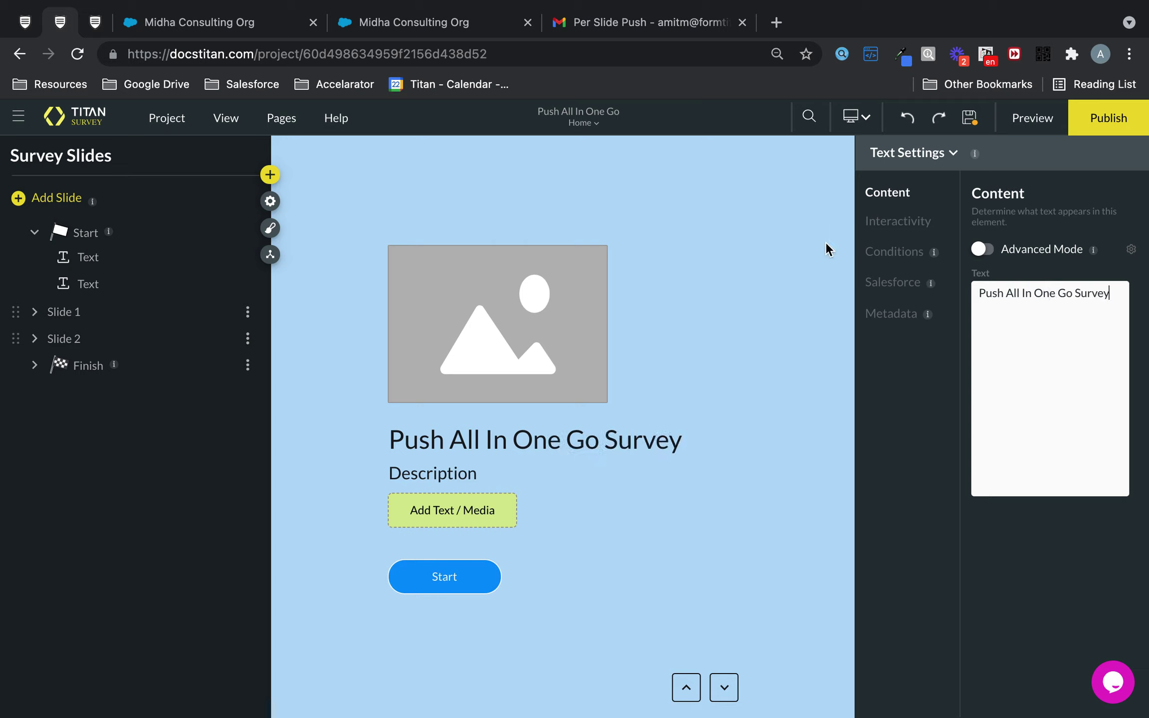
click(270, 201)
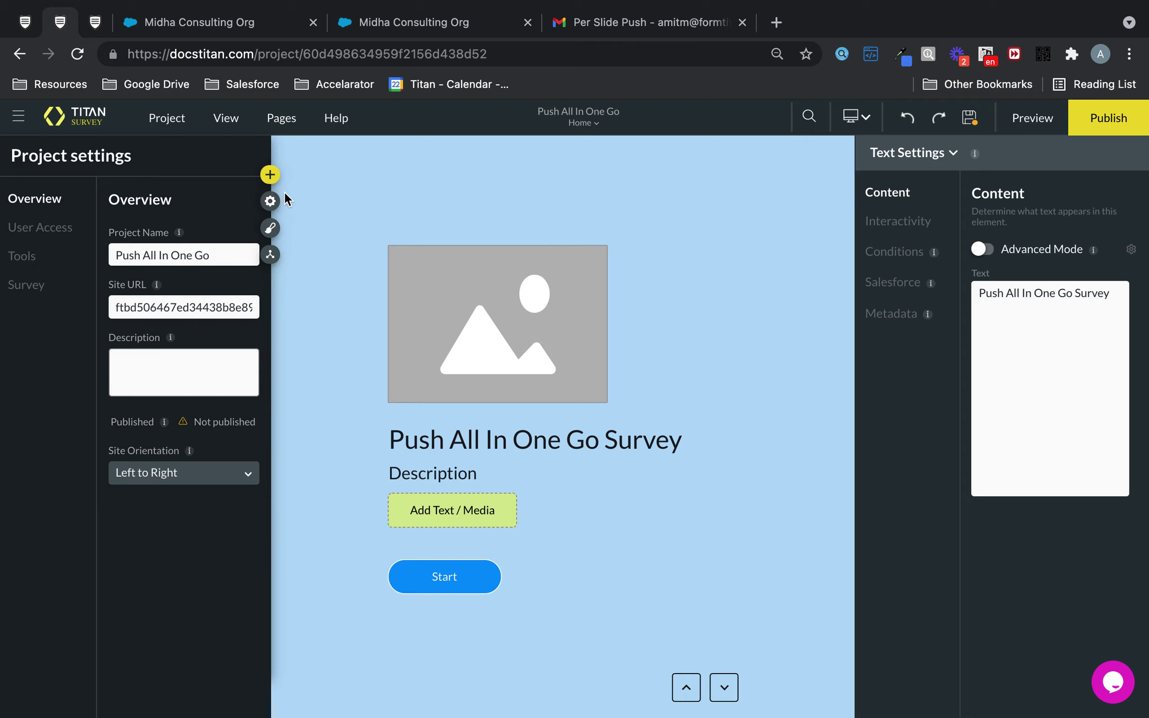
Step: Set Push Options to 'Push survey answers at the end' and save the project
click(28, 287)
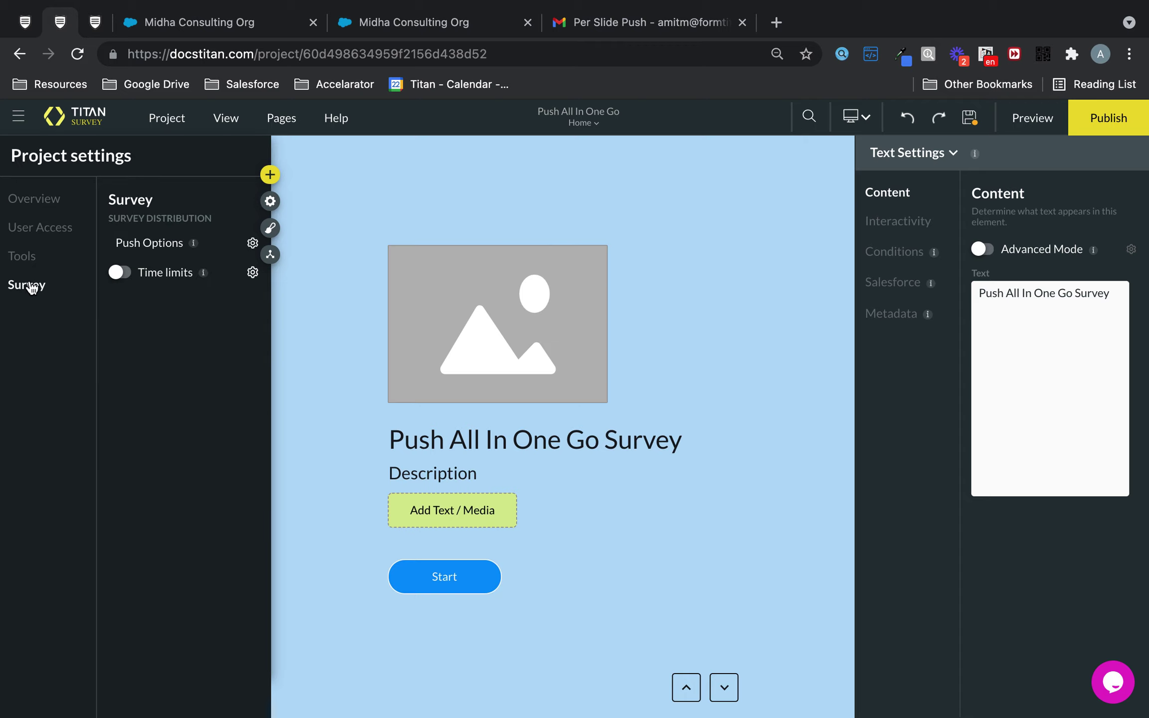
click(252, 244)
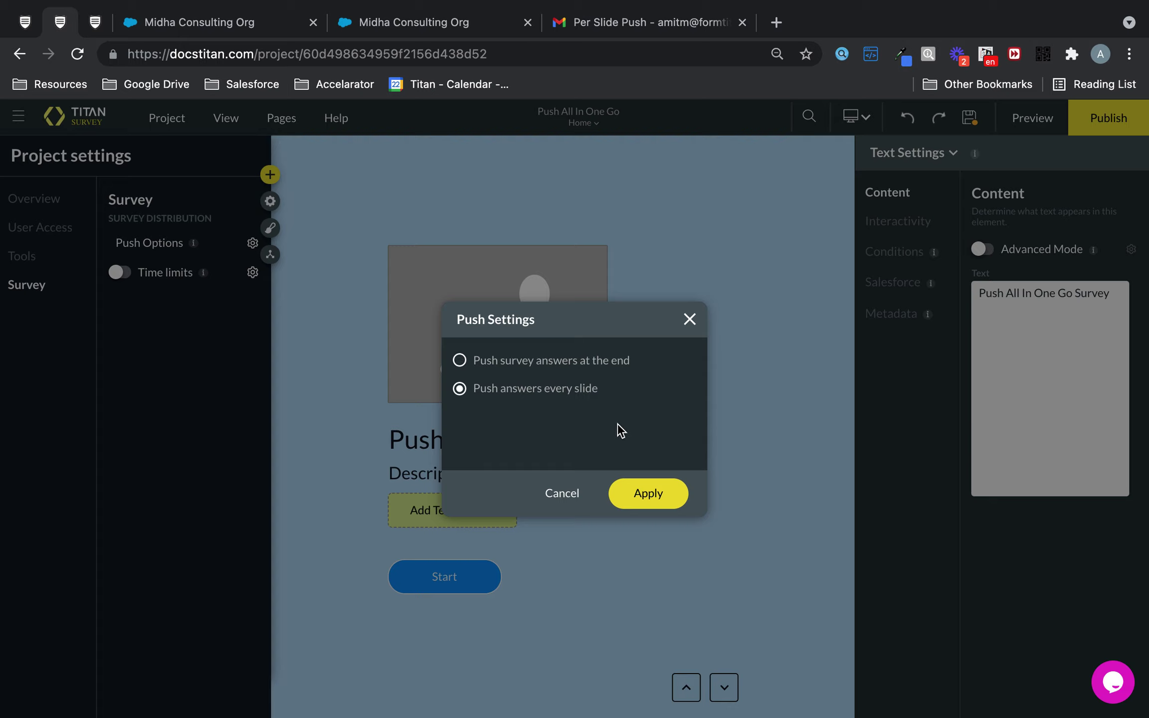
click(563, 364)
drag(634, 361, 477, 369)
click(645, 500)
click(972, 119)
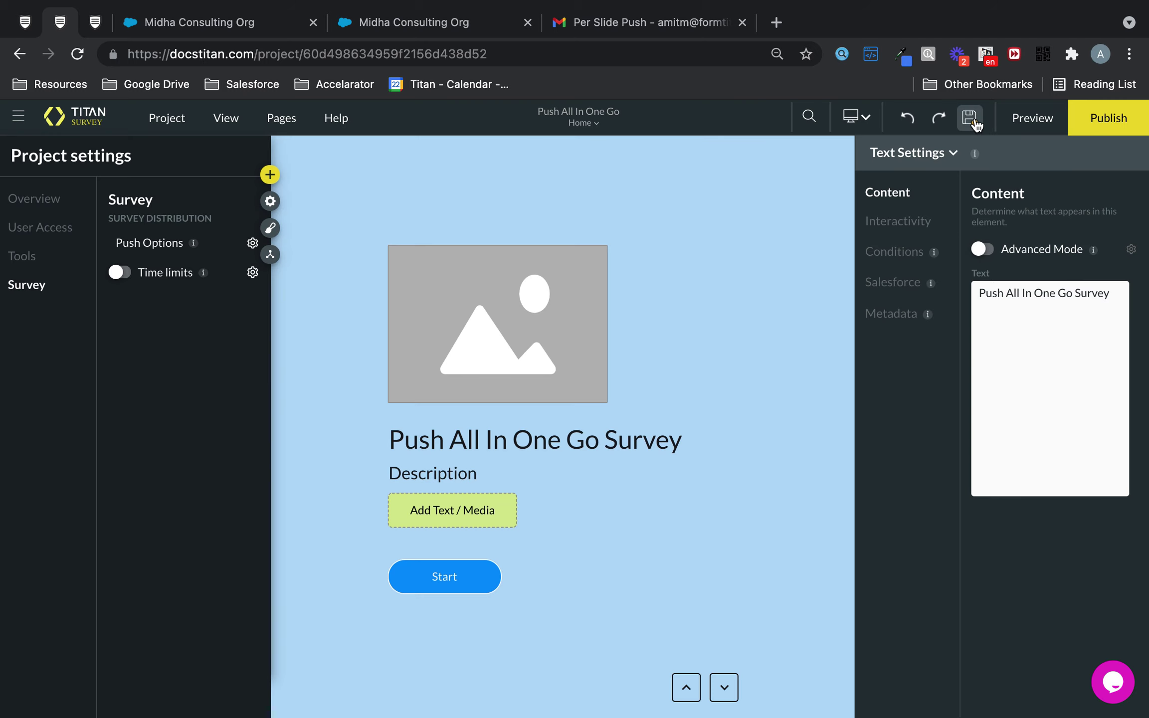
click(1104, 124)
Step: Distribute to Salesforce Contact records, using Contact ID as the record ID
click(528, 255)
click(884, 666)
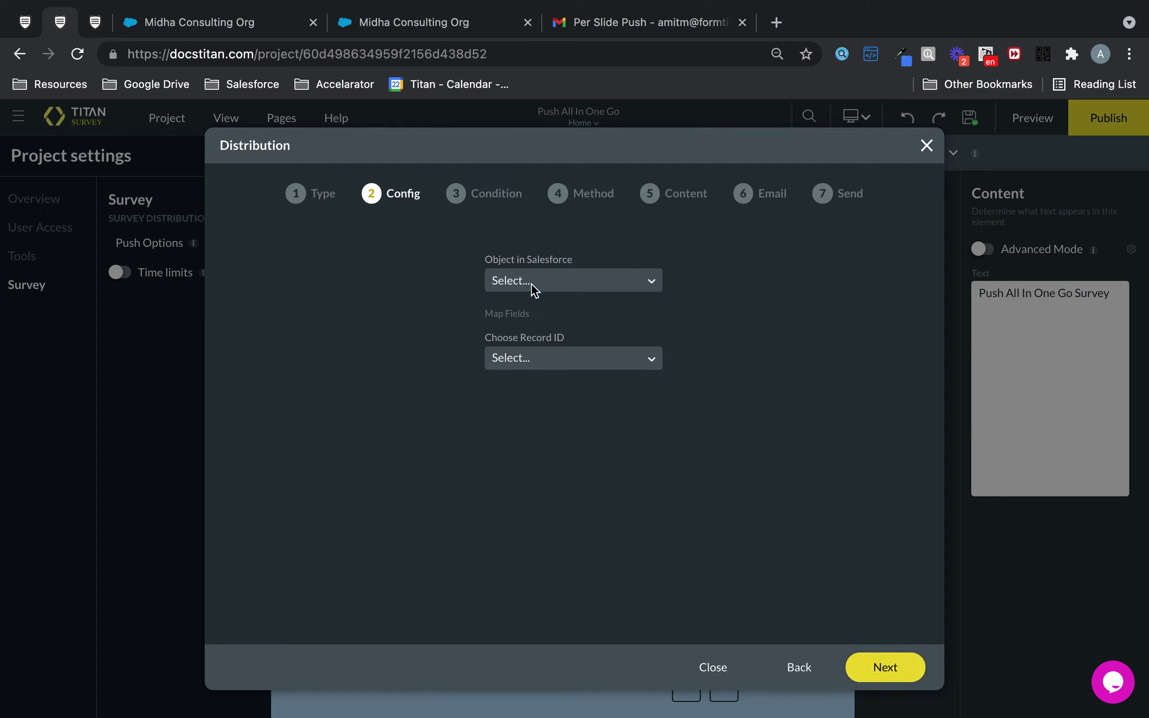
click(531, 284)
text(cont)
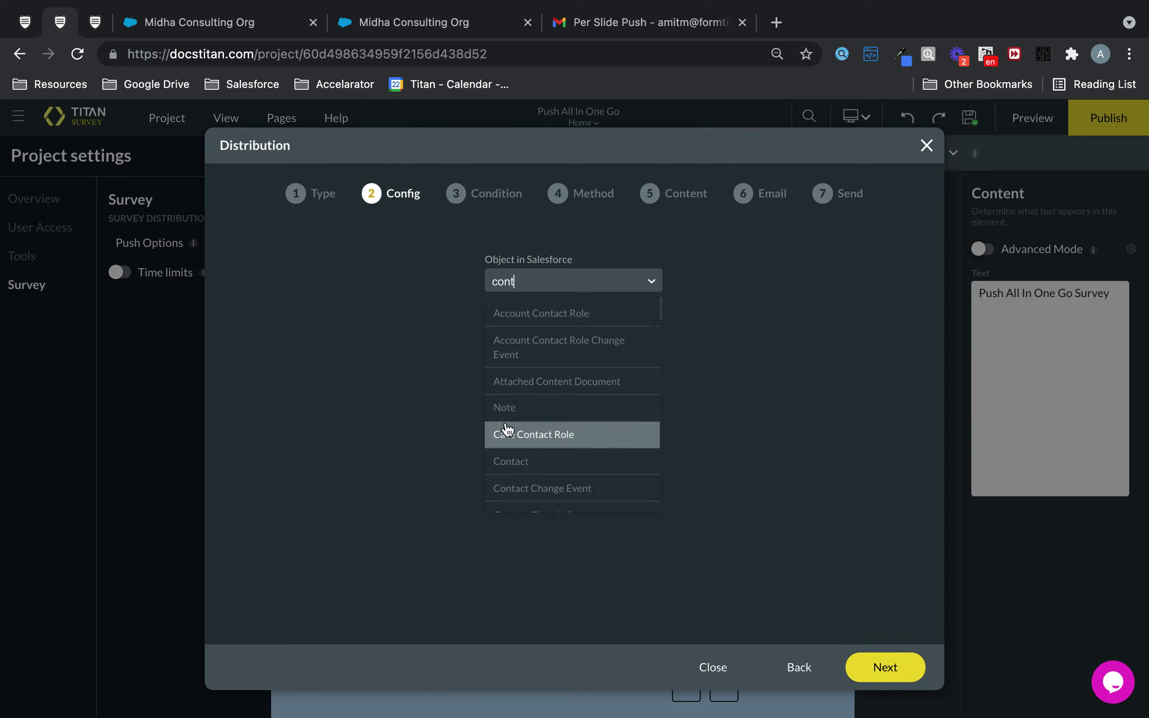
click(509, 460)
click(563, 358)
click(544, 398)
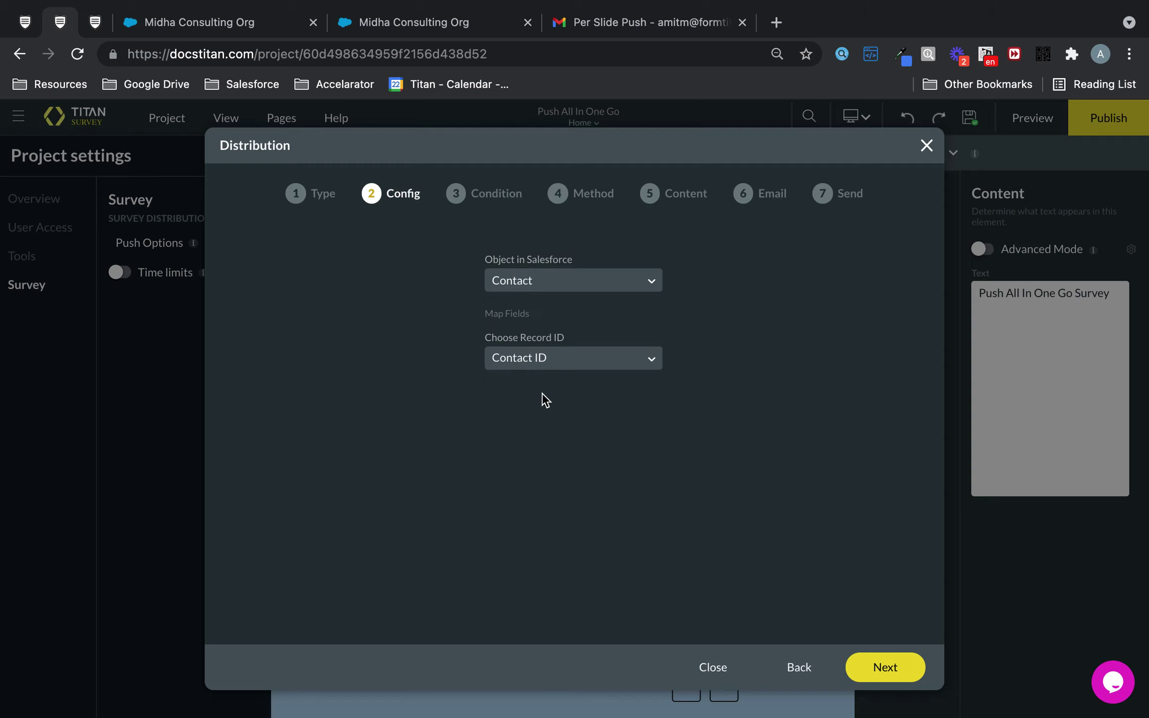
Step: Add a condition limiting recipients to contacts whose Last Name contains the chosen surname
click(884, 668)
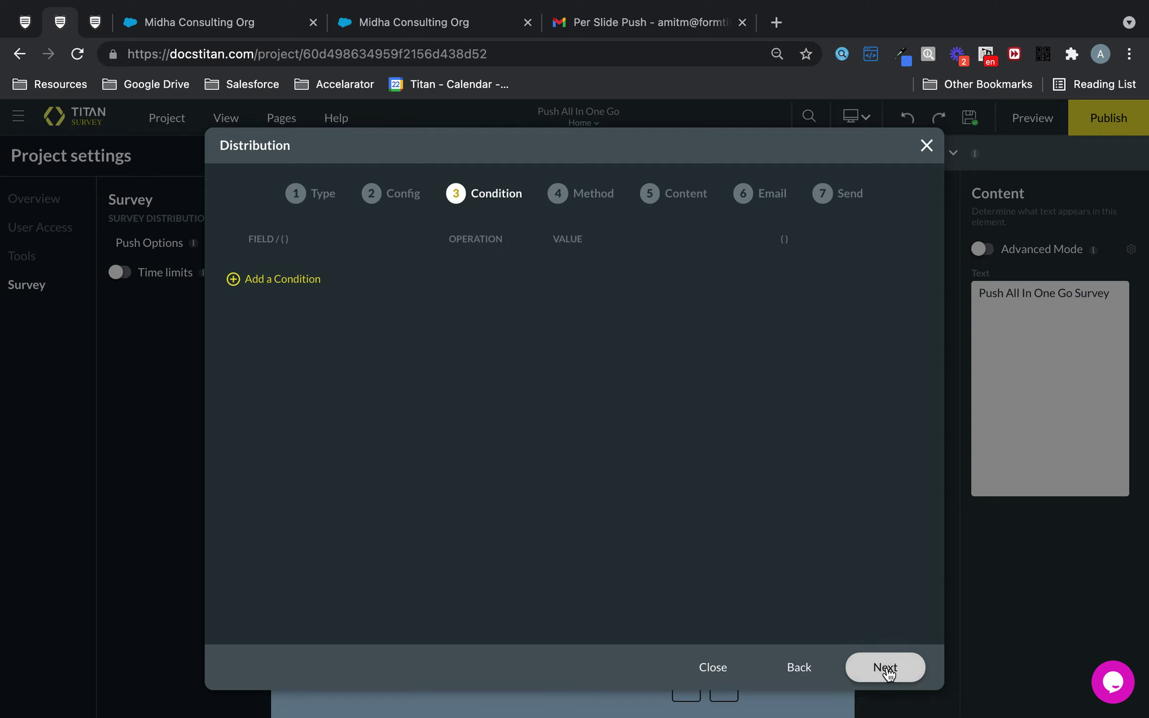
click(314, 281)
click(379, 270)
text(las)
click(374, 303)
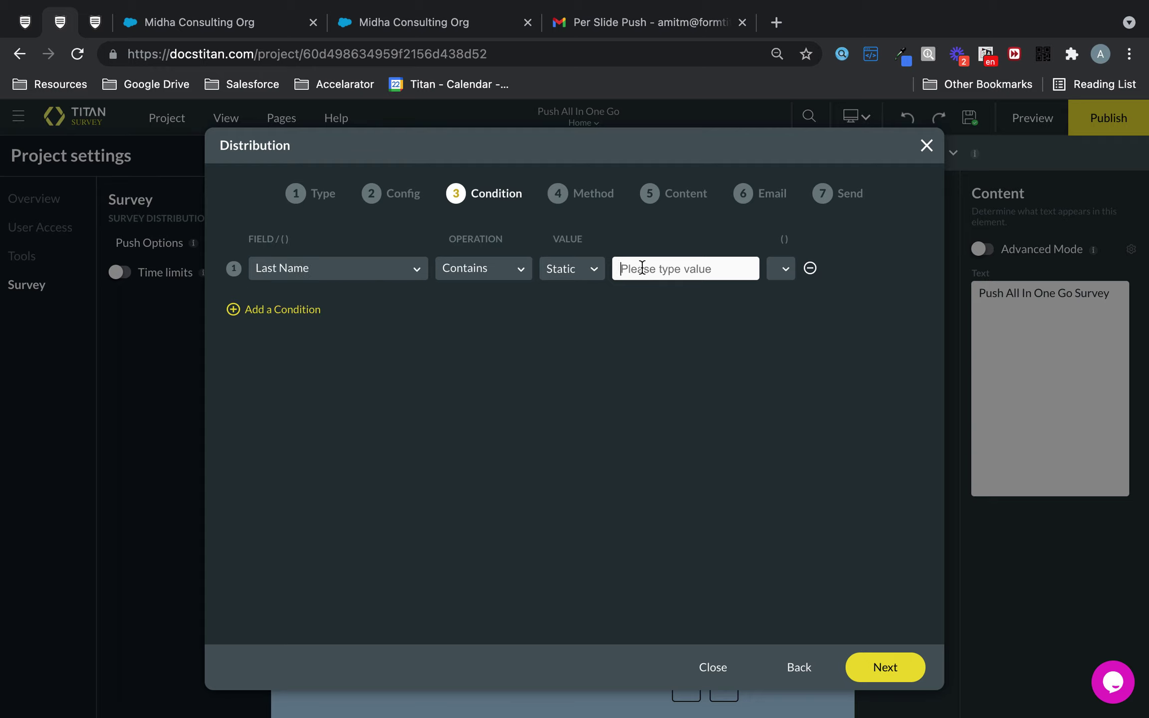
text(Bloggs)
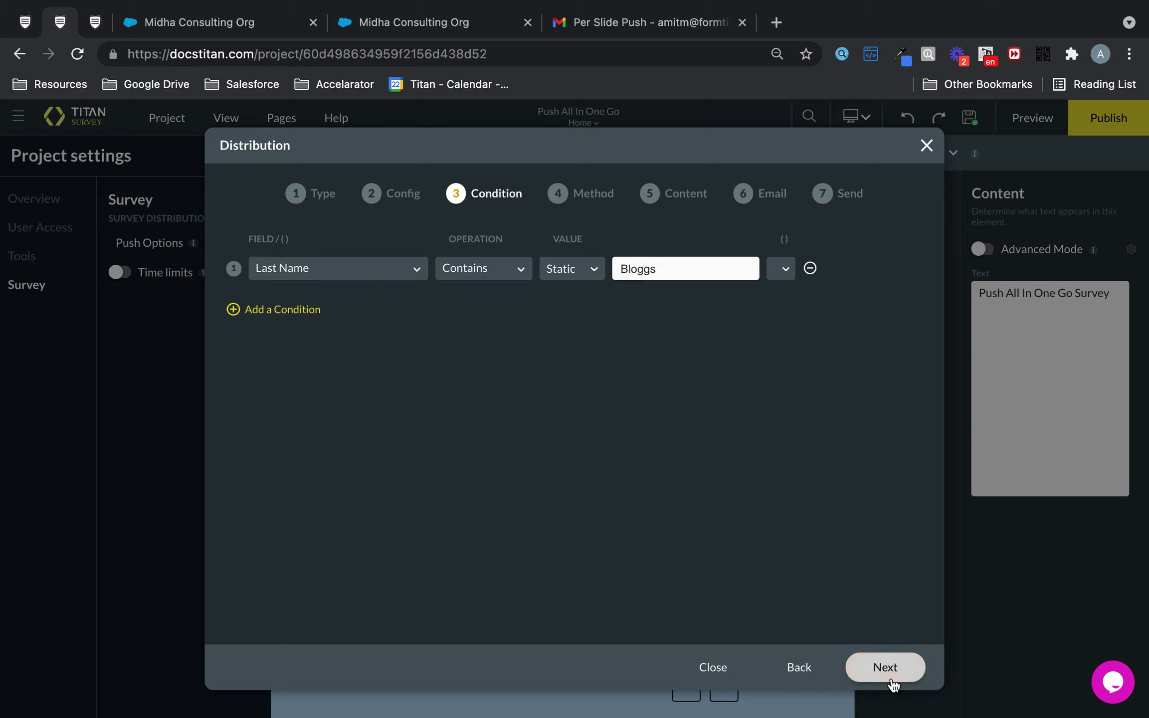
click(889, 678)
Step: Use a custom email sent to the Contact's Email field
click(902, 688)
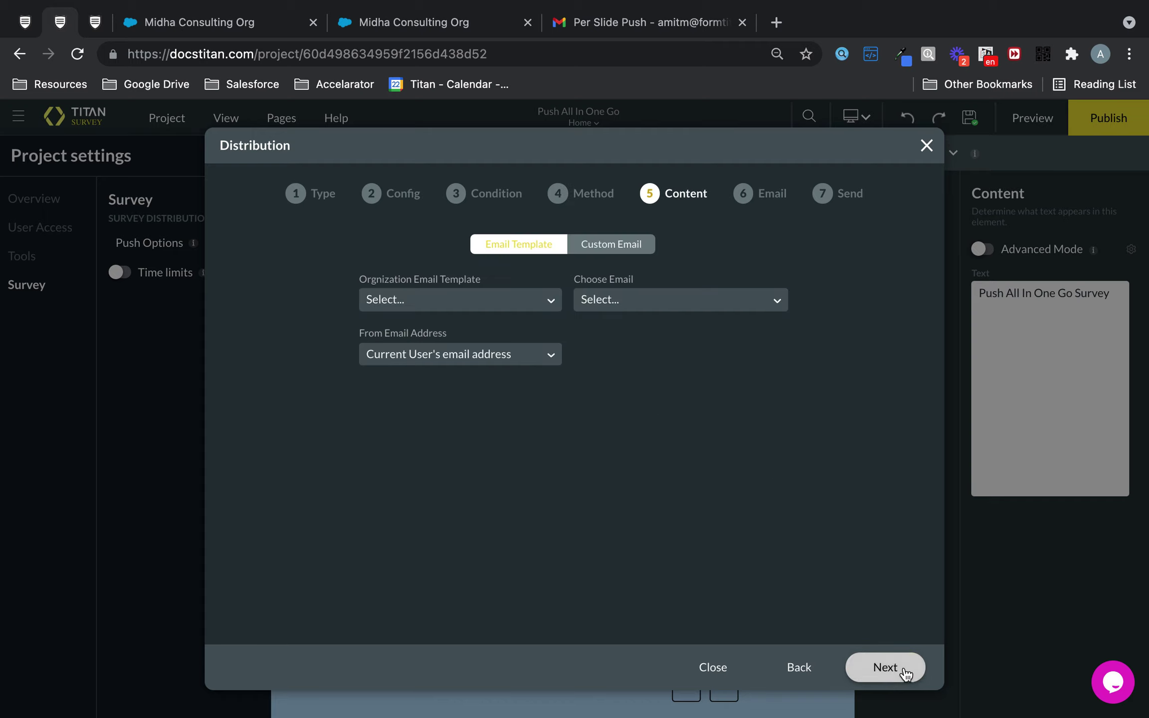
click(631, 255)
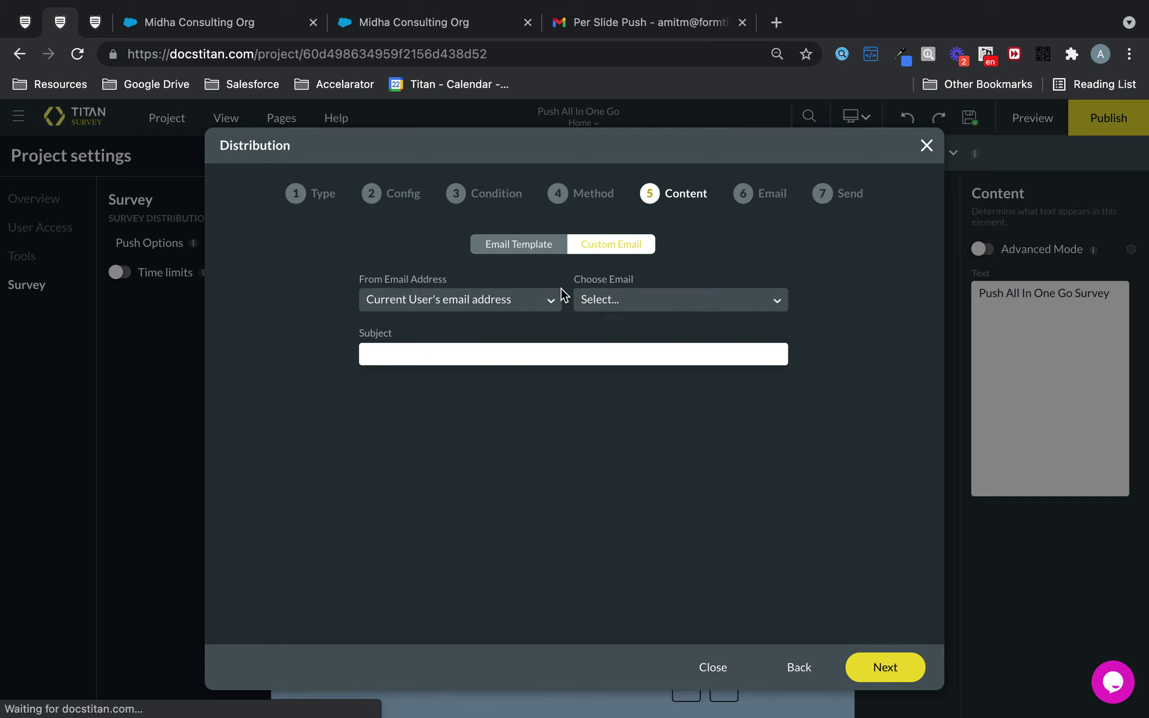
click(635, 294)
text(email)
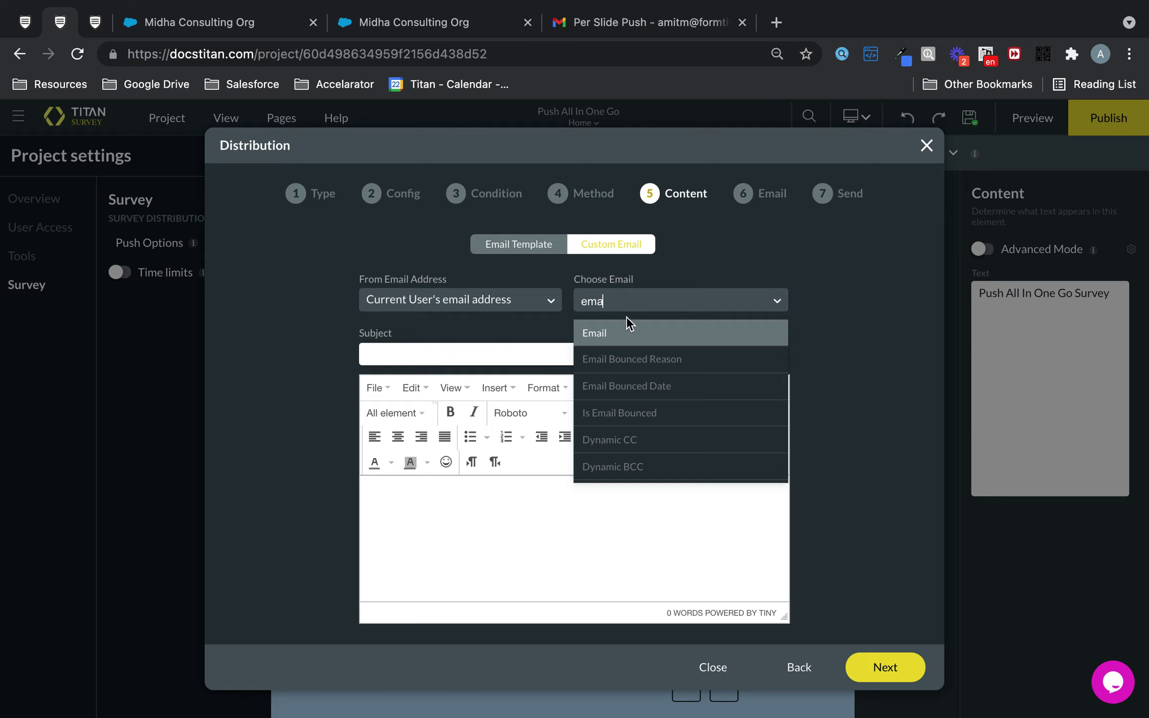
click(600, 334)
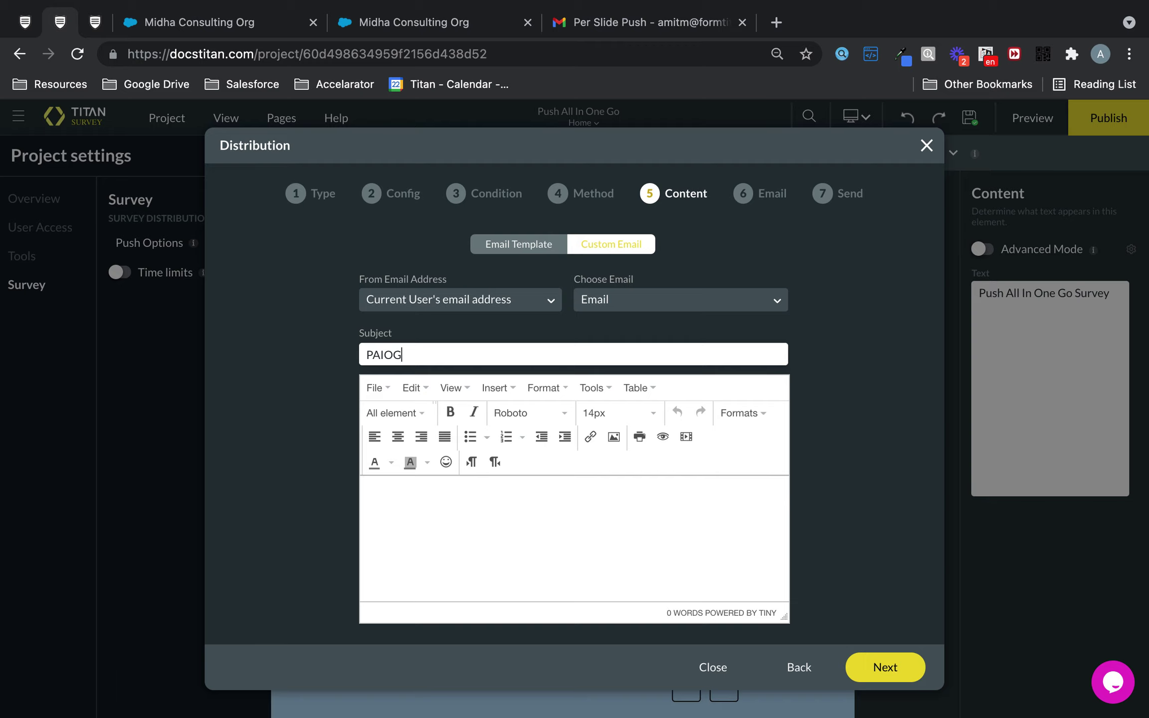
Step: Insert the Web Survey URL merge field into the email body
click(391, 413)
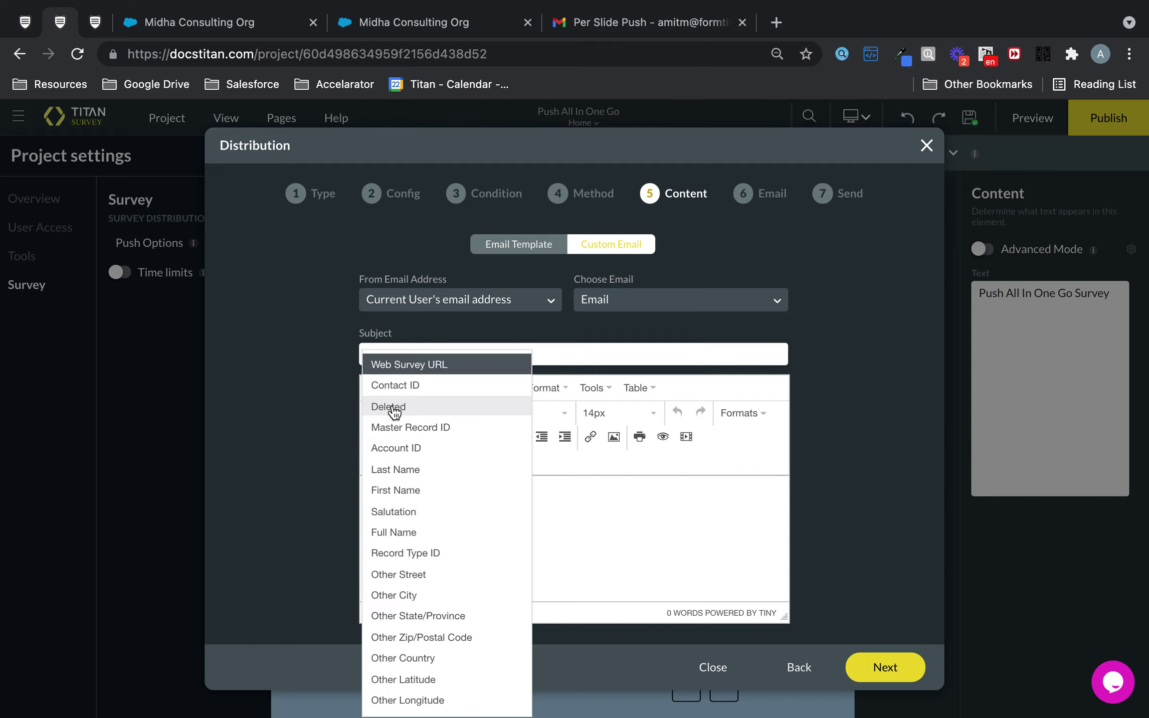
click(444, 369)
click(905, 668)
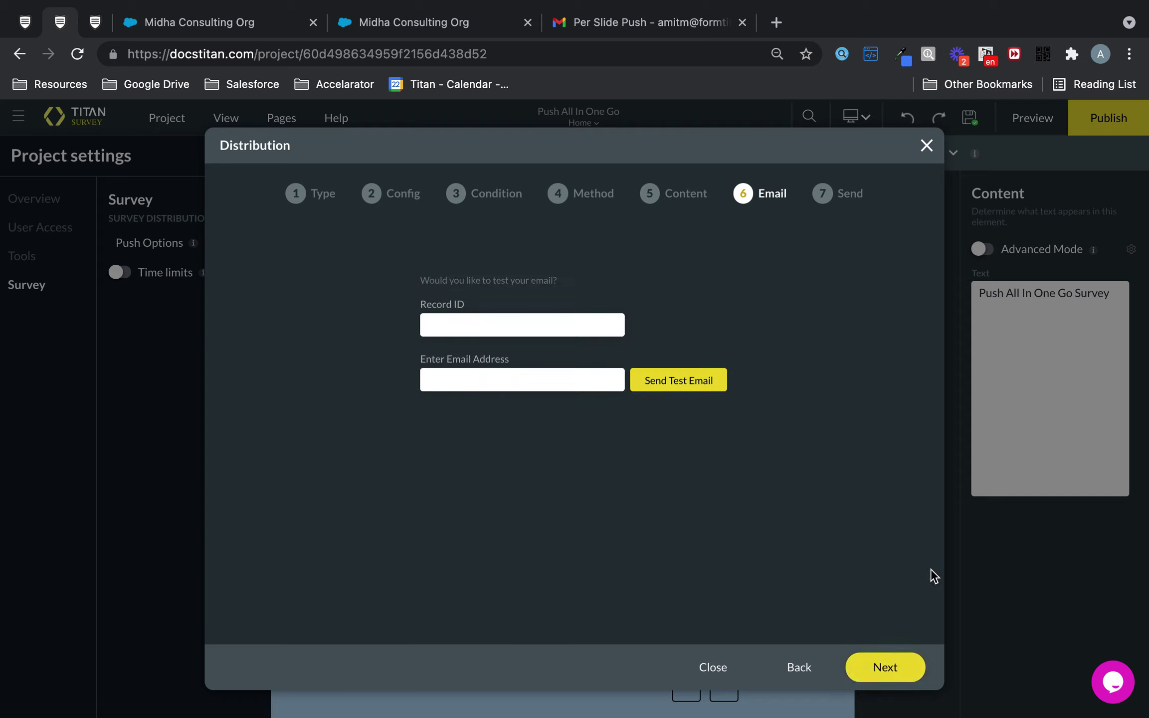
Step: Enter the result recipient's email, send the survey now, and switch to Gmail
click(885, 673)
click(597, 257)
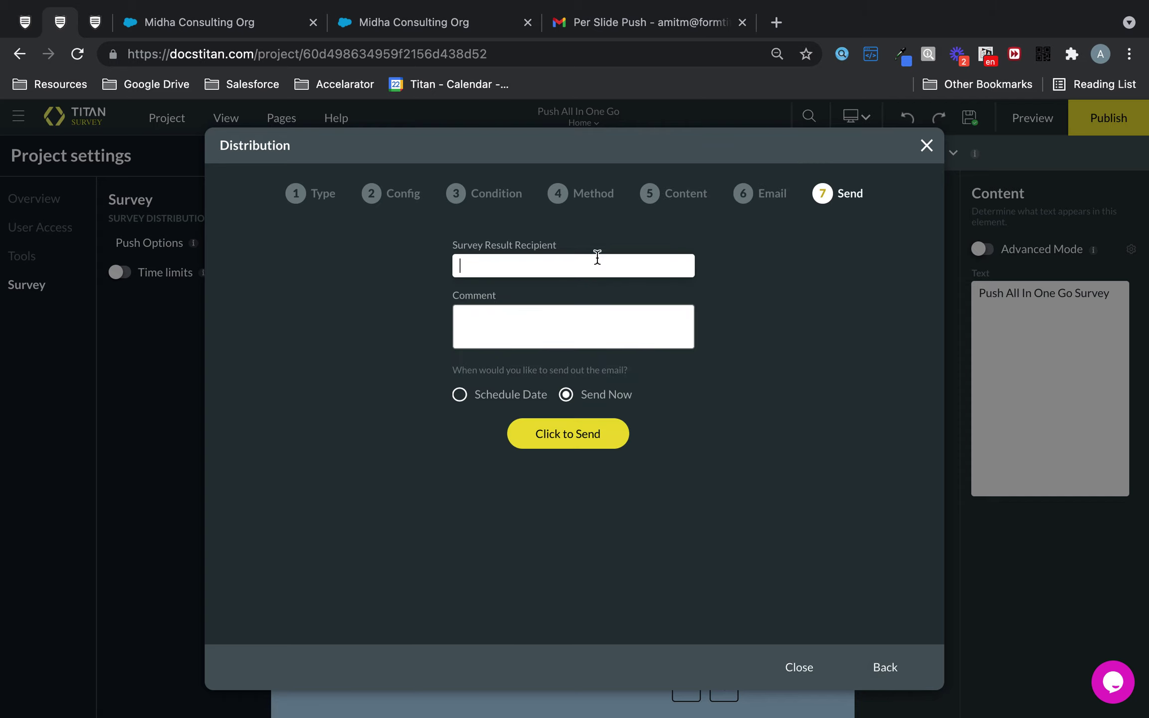
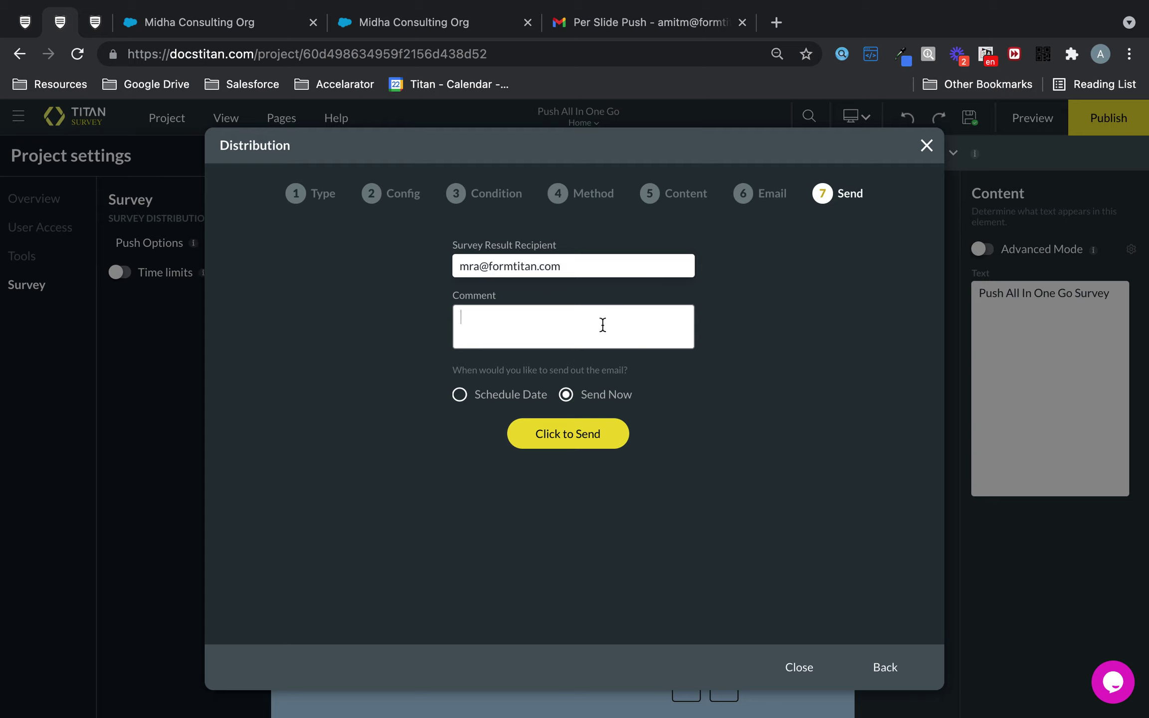
text(wqeqw)
click(590, 433)
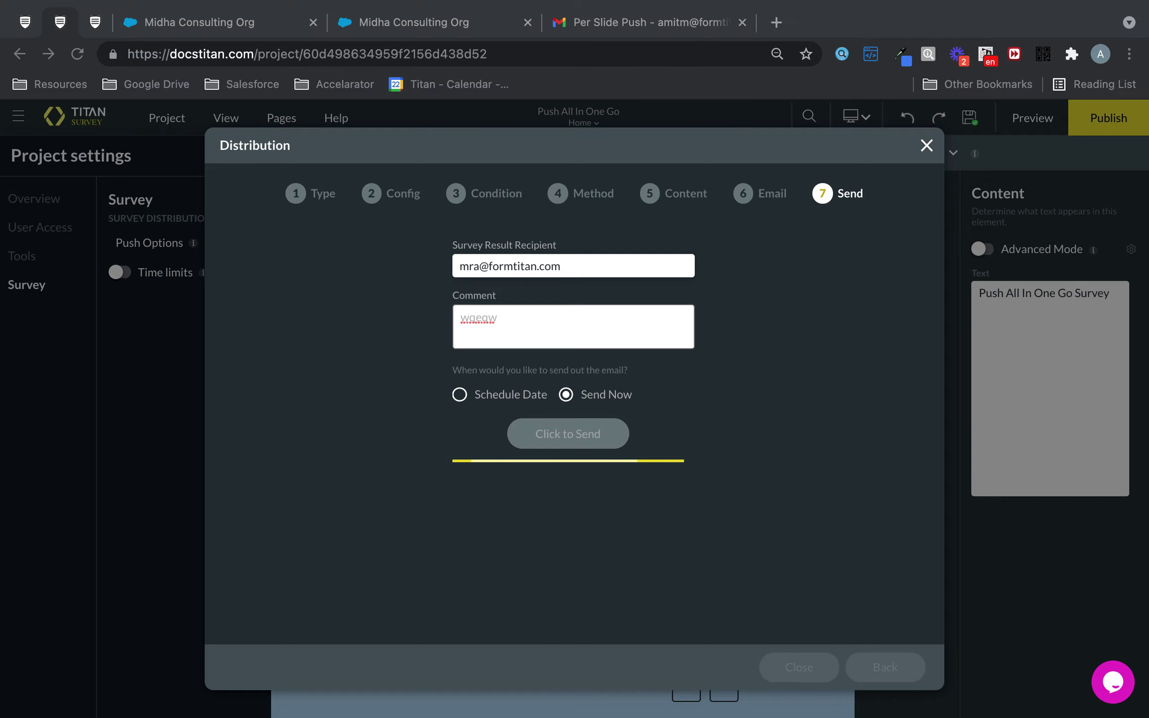
key(super+9)
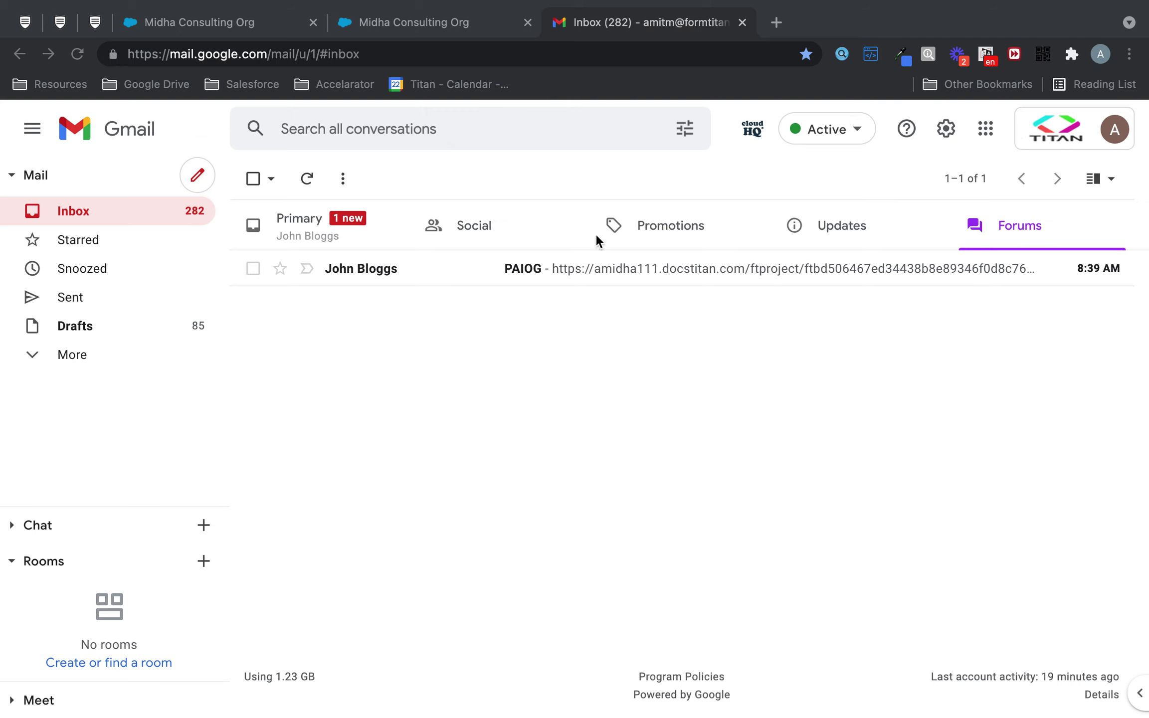
Step: Check the earlier survey response record, then close the old survey results tab
click(410, 20)
click(268, 22)
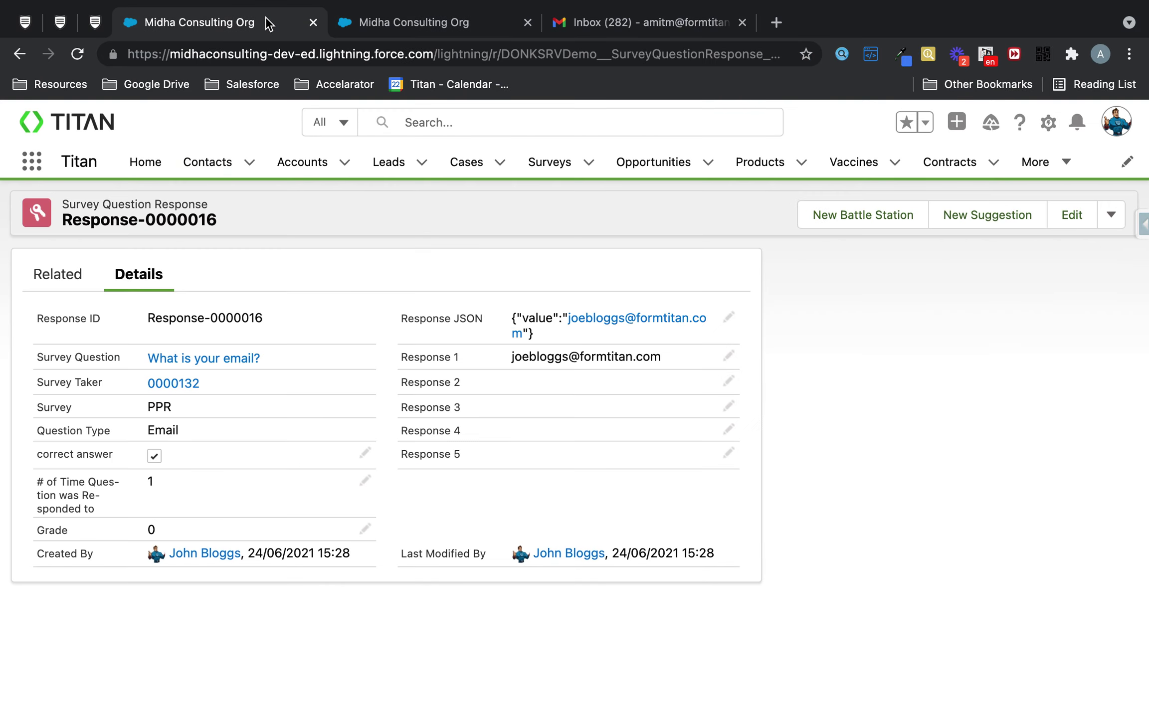
click(95, 20)
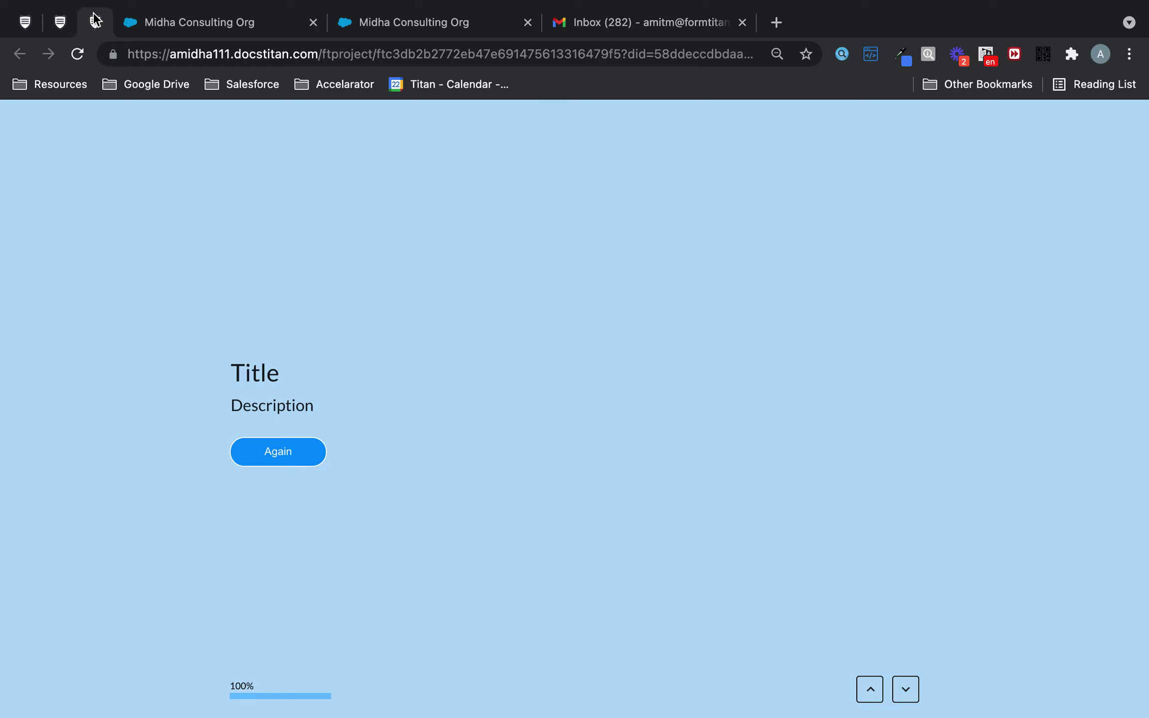
right_click(94, 20)
click(137, 231)
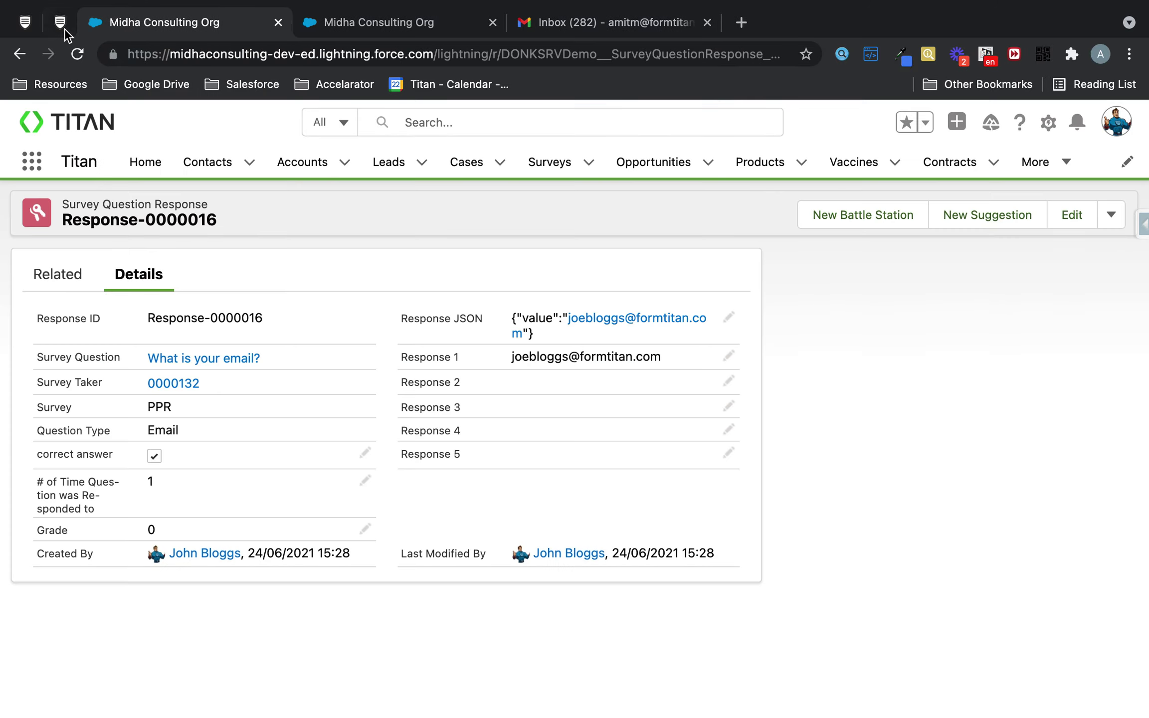
click(60, 26)
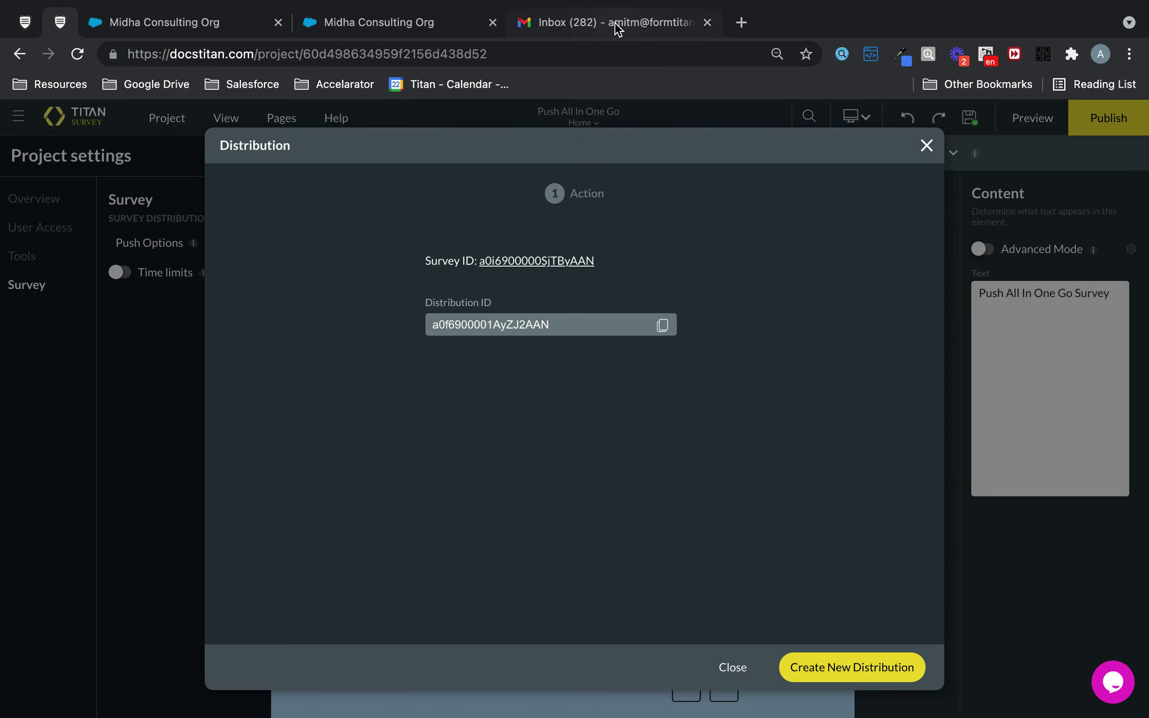
Step: Open the PAIOG email in Gmail and follow its survey link to start the Push All In One Go Survey
click(617, 27)
click(547, 273)
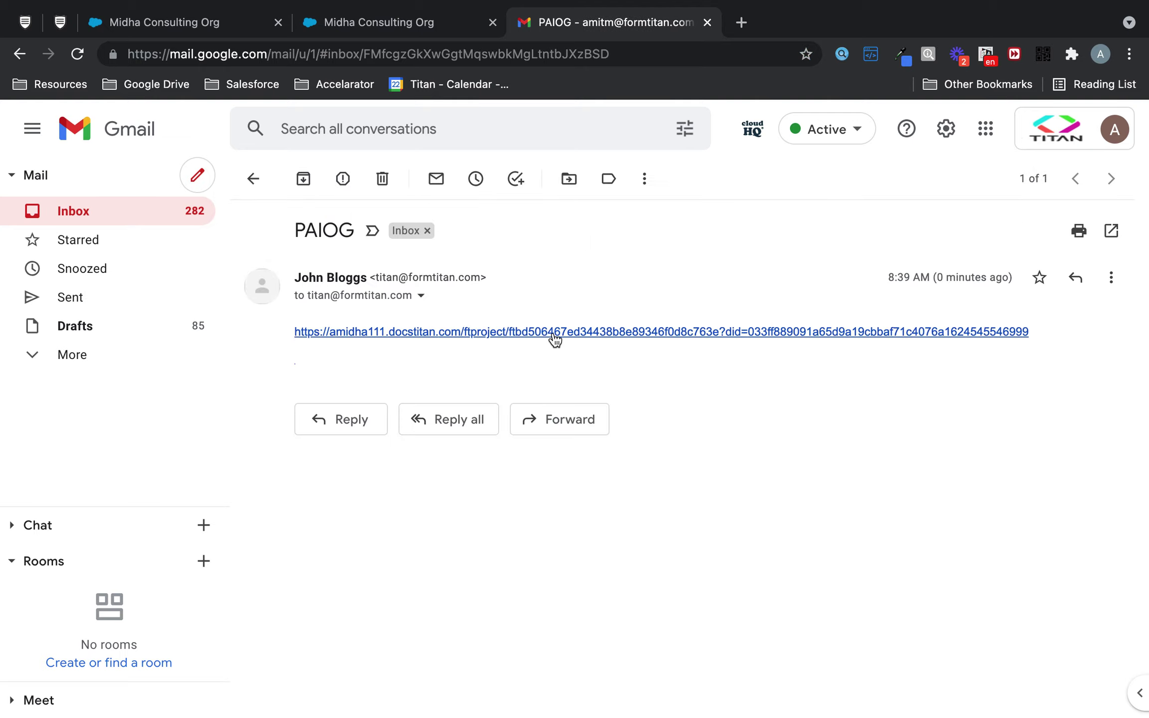
click(554, 333)
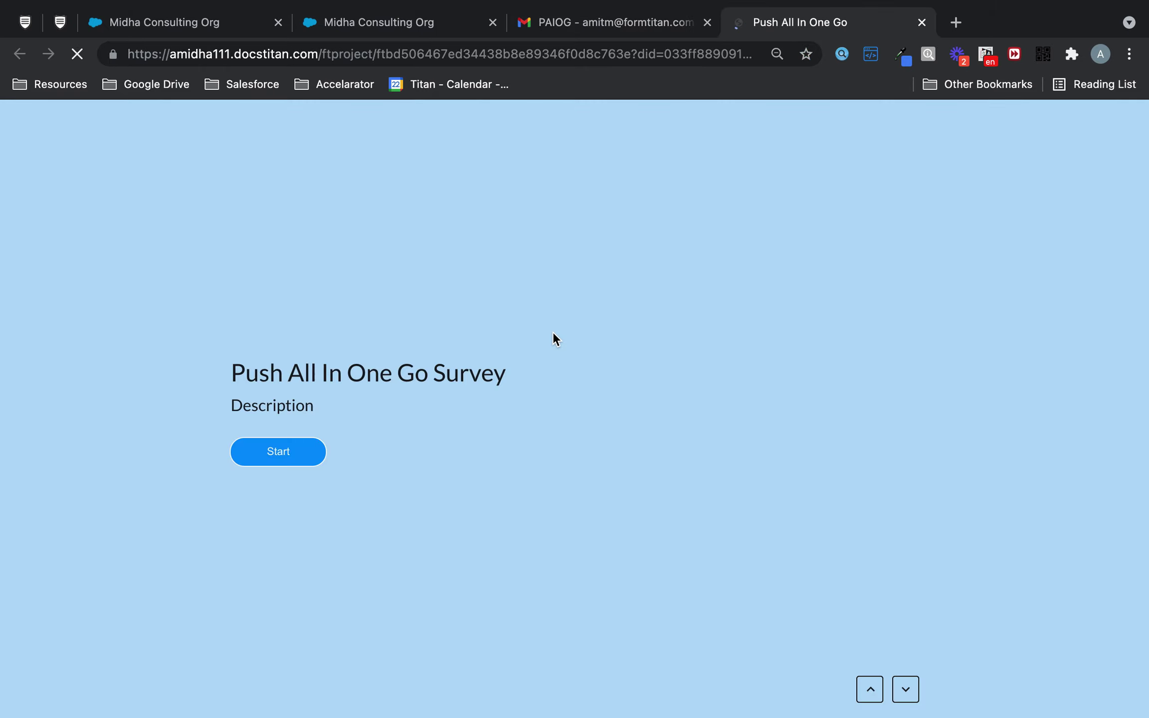
click(299, 456)
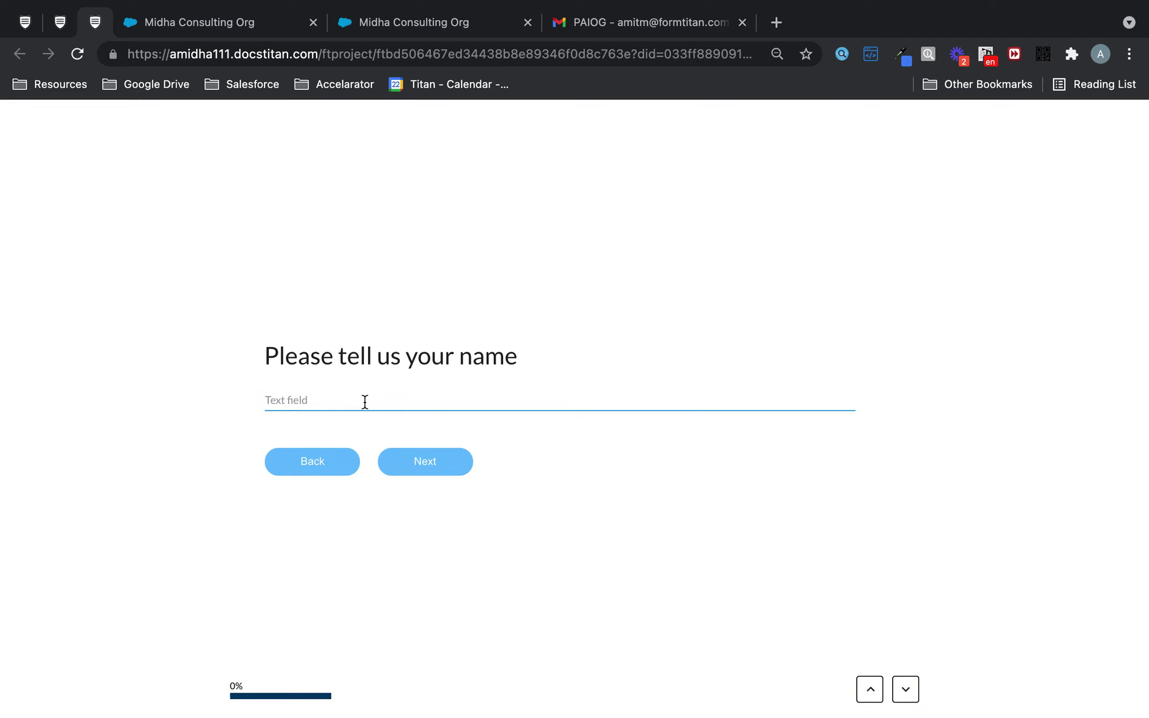
Step: Answer the survey with a respondent name and email address, and submit it to reach Finished!
click(363, 402)
text(Jo)
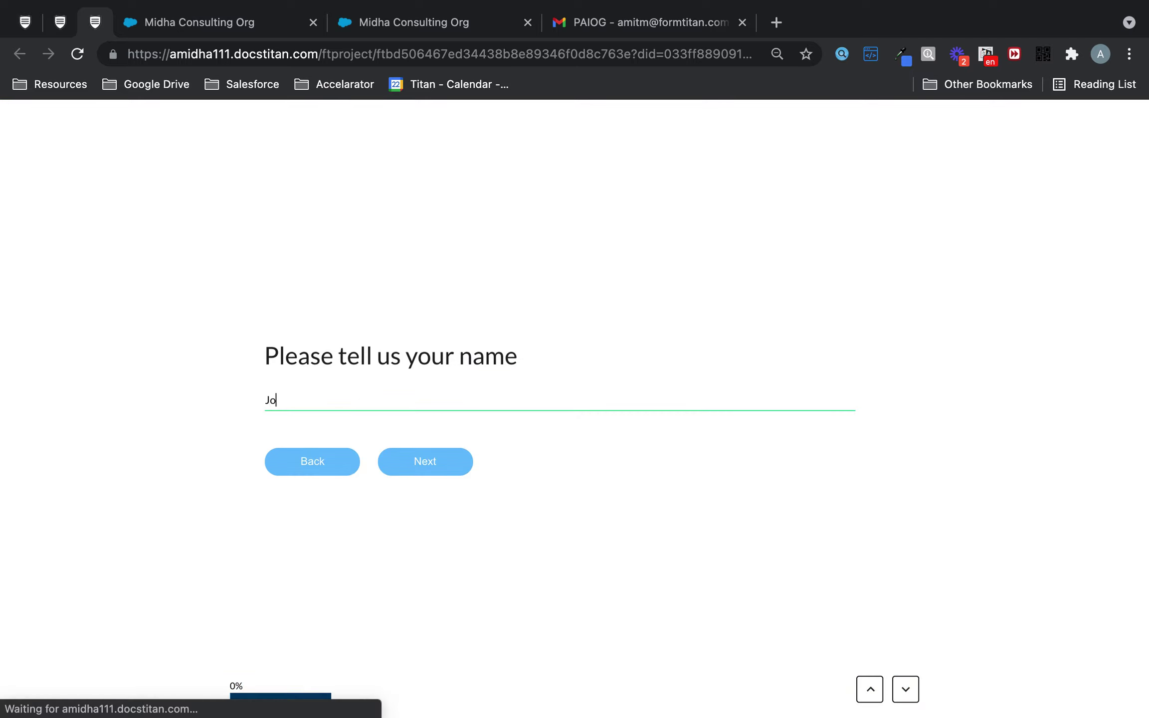
text(e Bloggs)
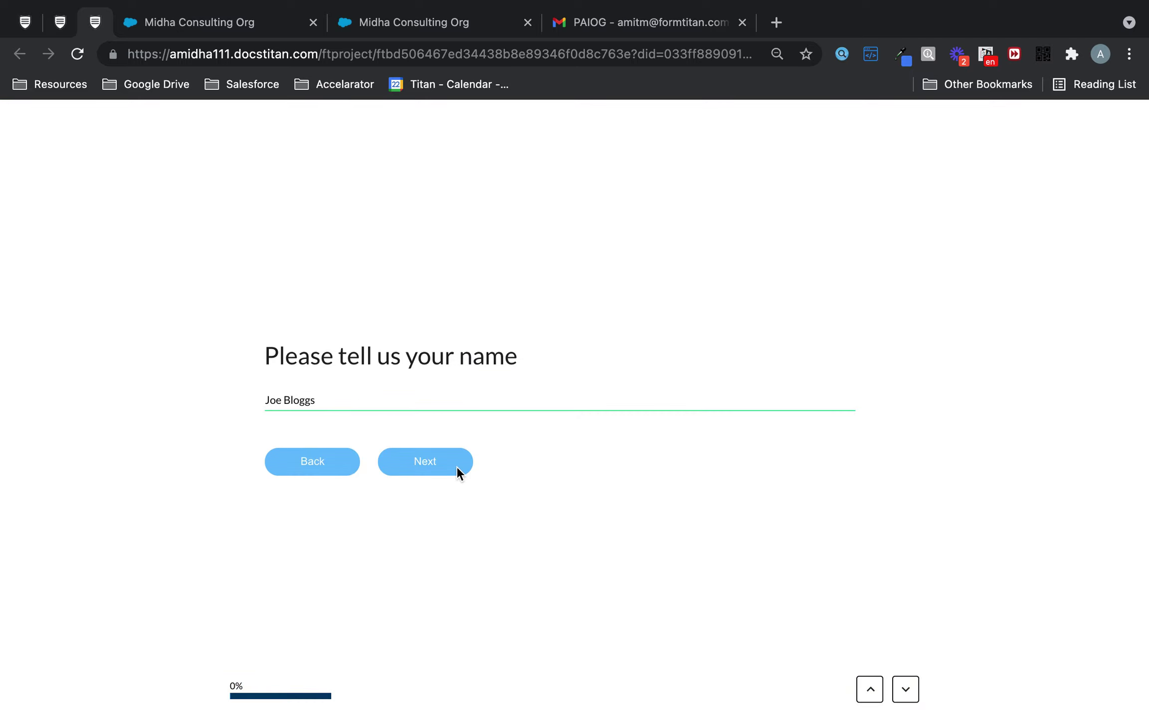
click(455, 465)
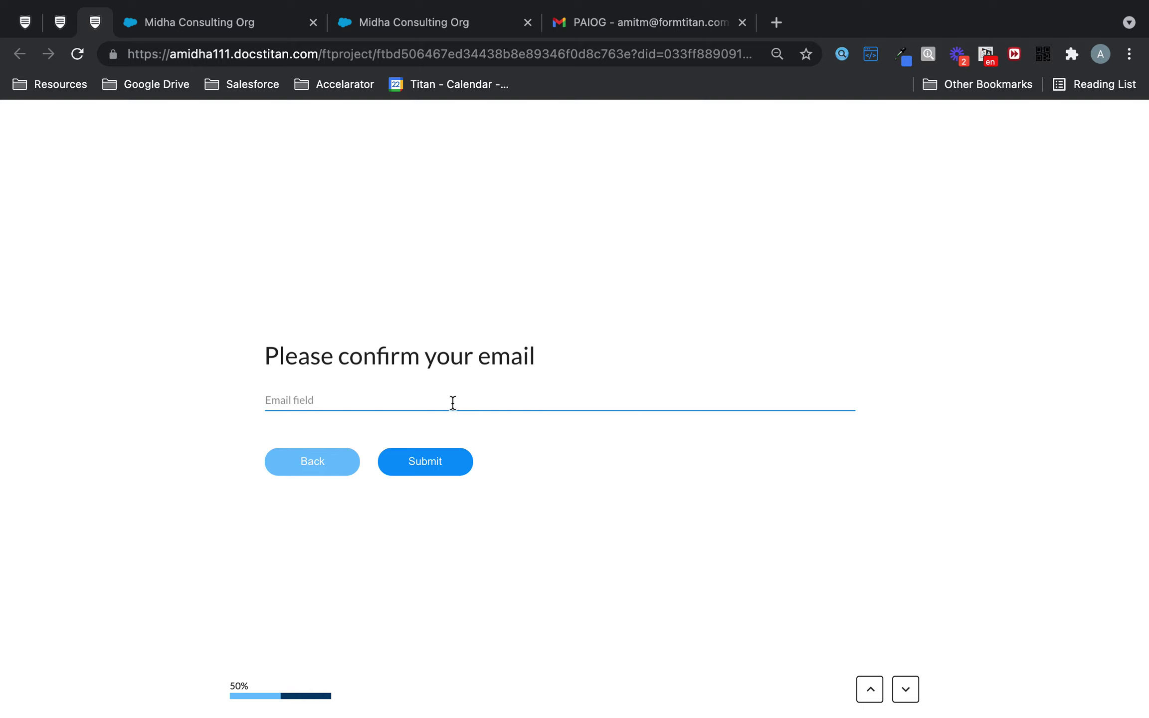
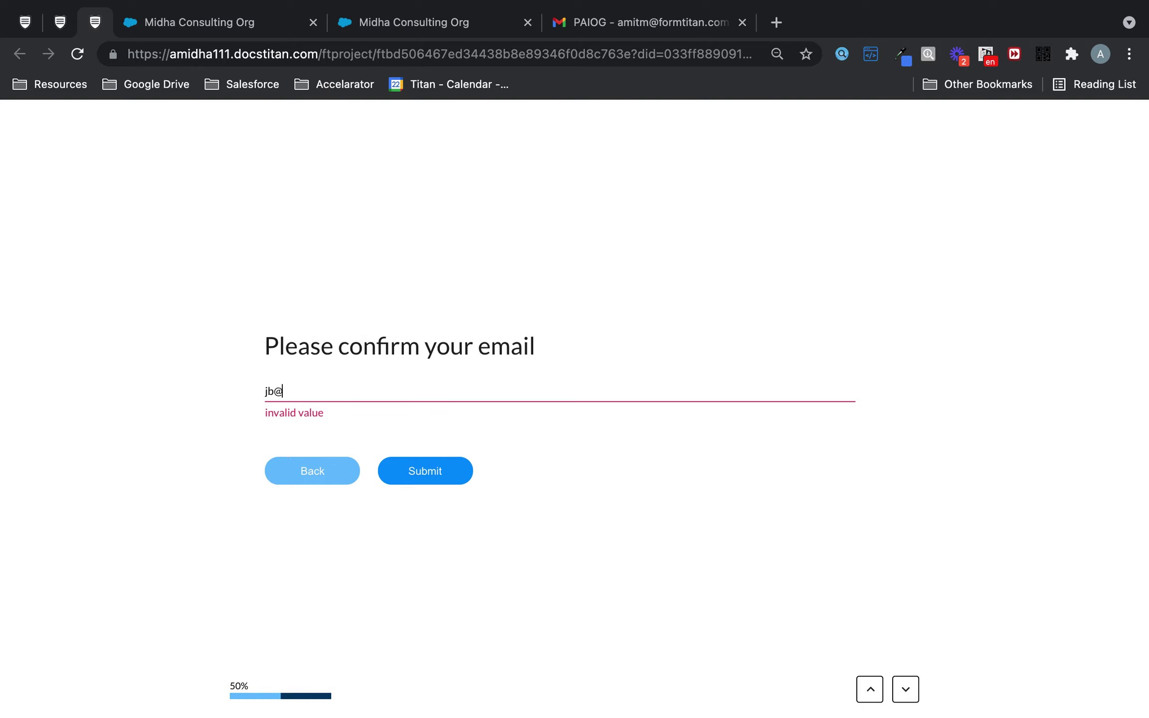
click(445, 468)
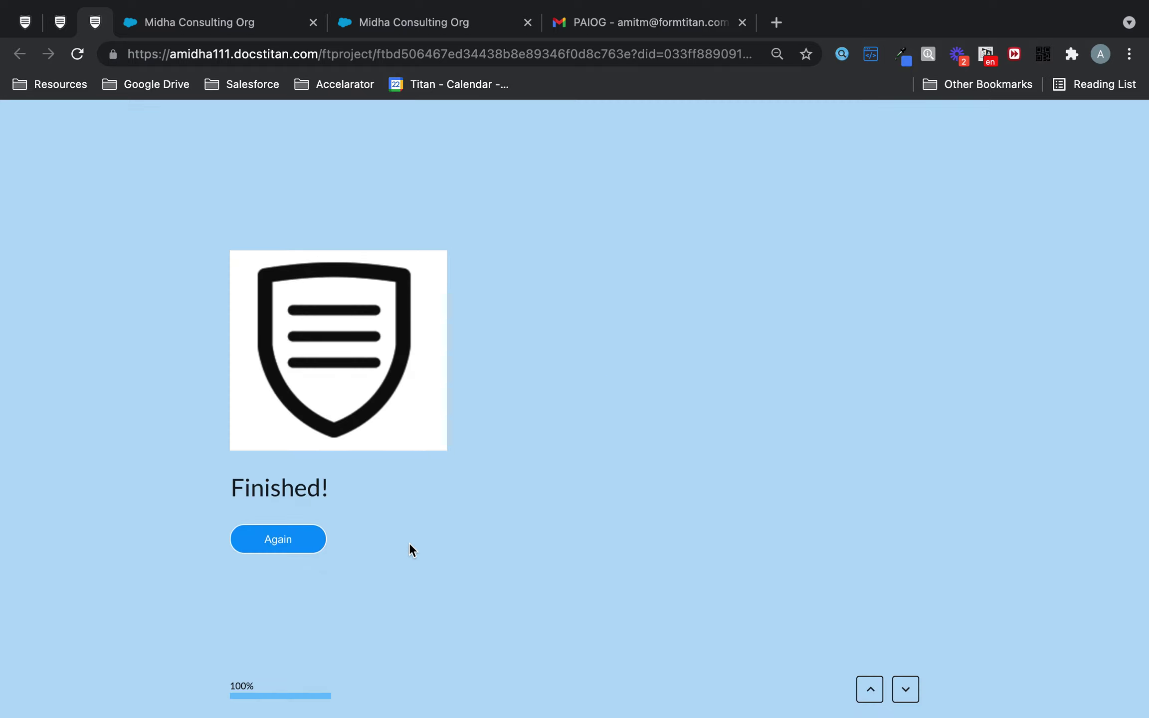
click(60, 23)
Step: Refresh the push logs and confirm survey taker 0000141's two responses, opening Response-0000017
click(26, 22)
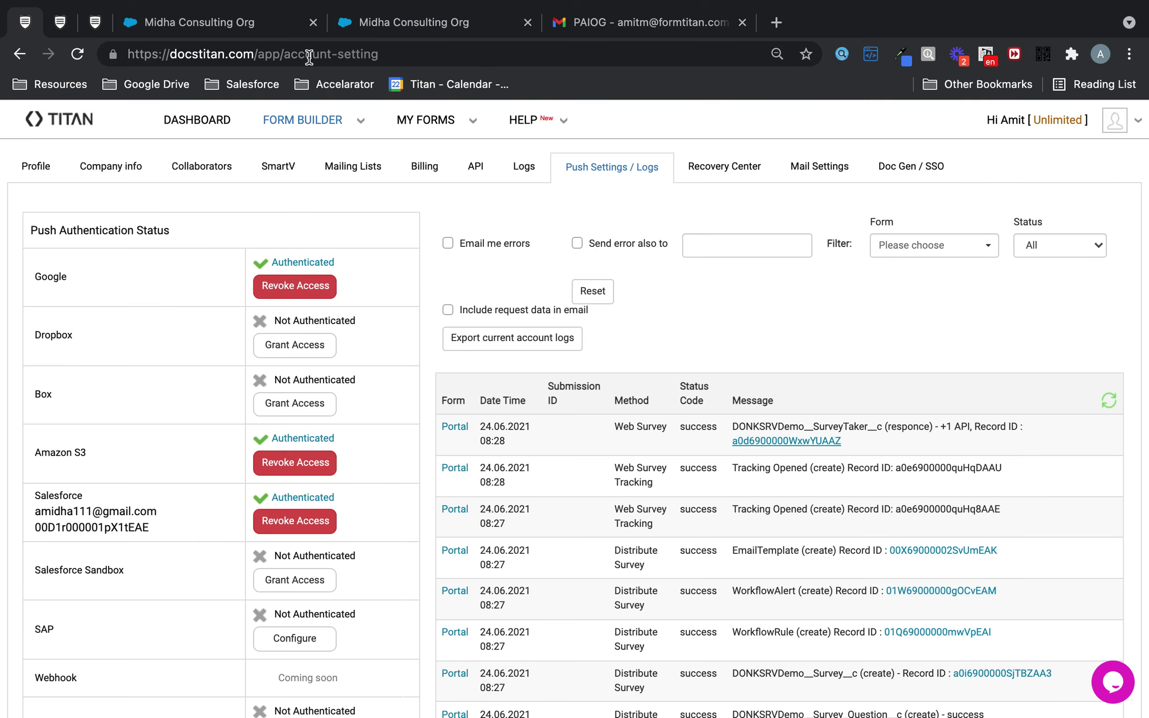
click(1108, 402)
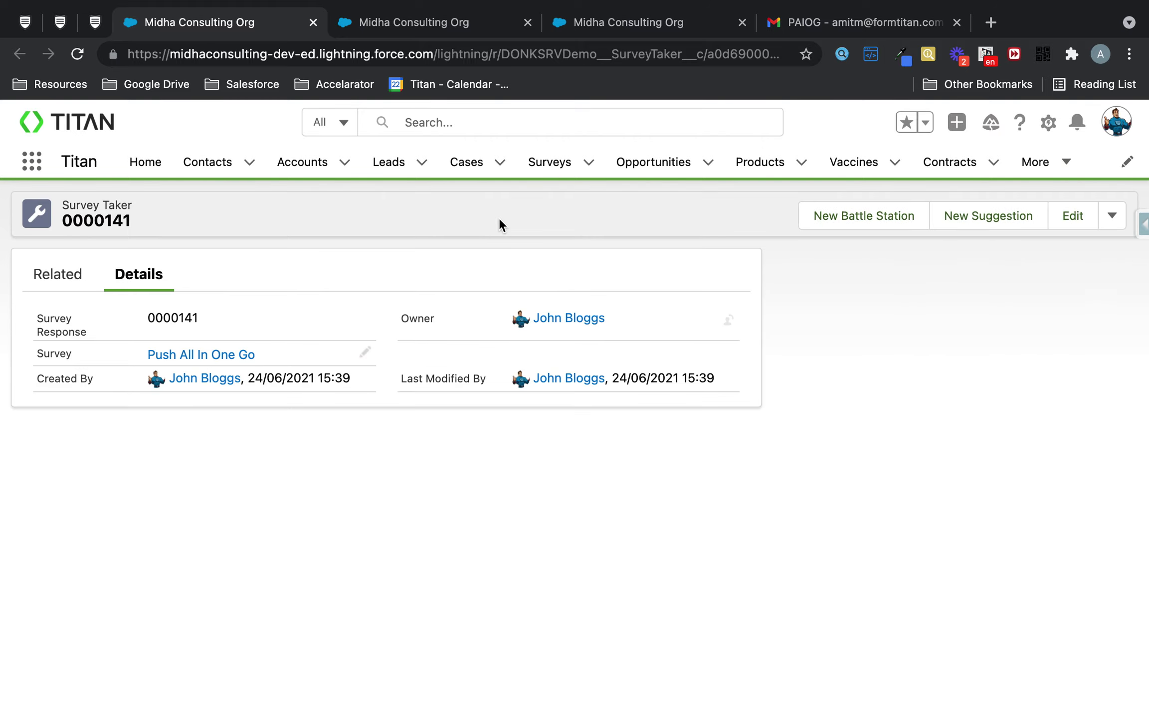
click(83, 278)
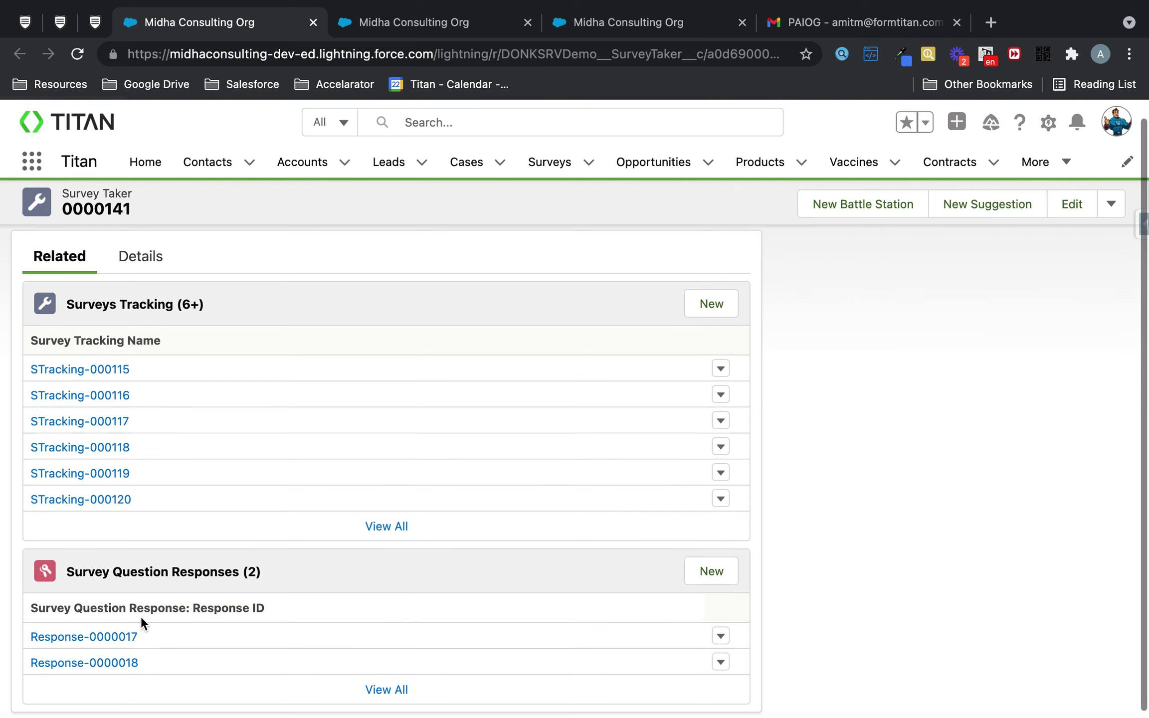
click(116, 636)
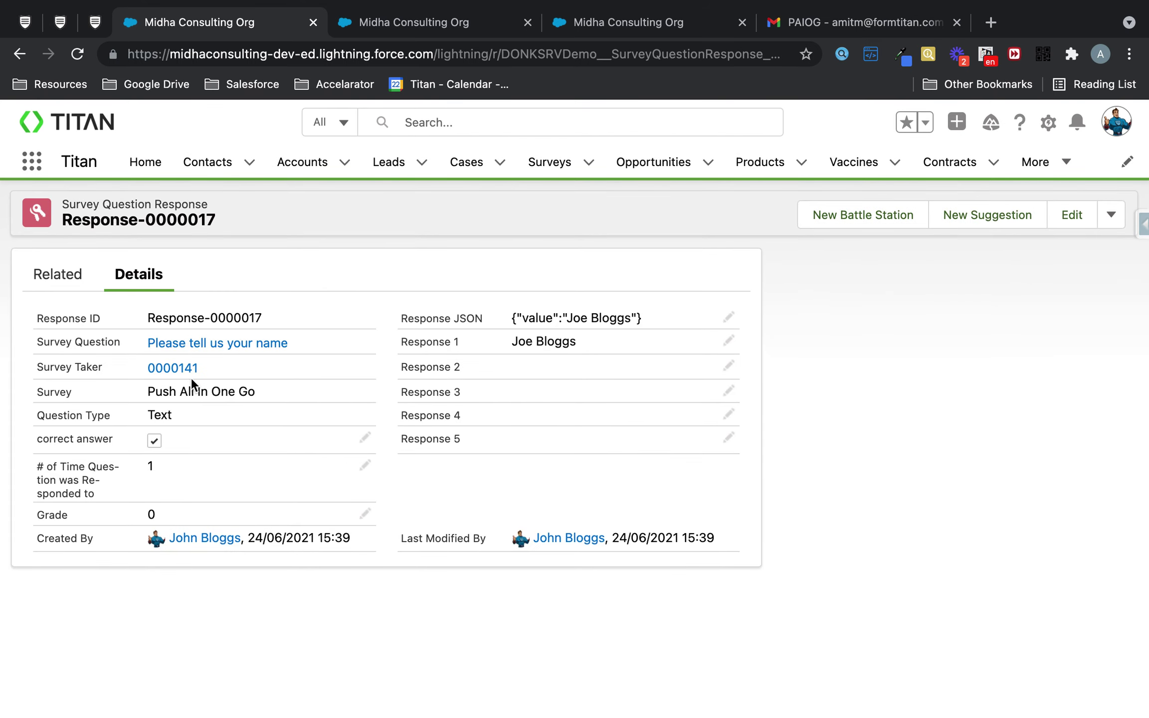
Step: Close the Distribution dialog to return to the Push All In One Go survey editor
click(26, 23)
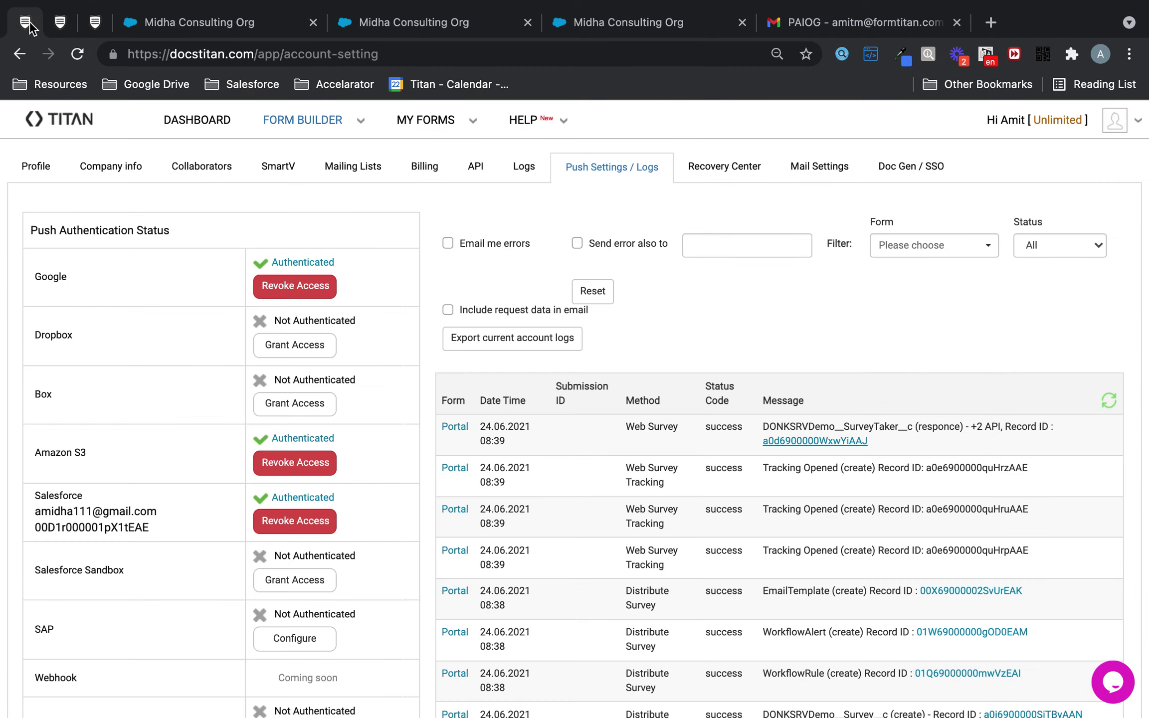
click(60, 22)
click(929, 147)
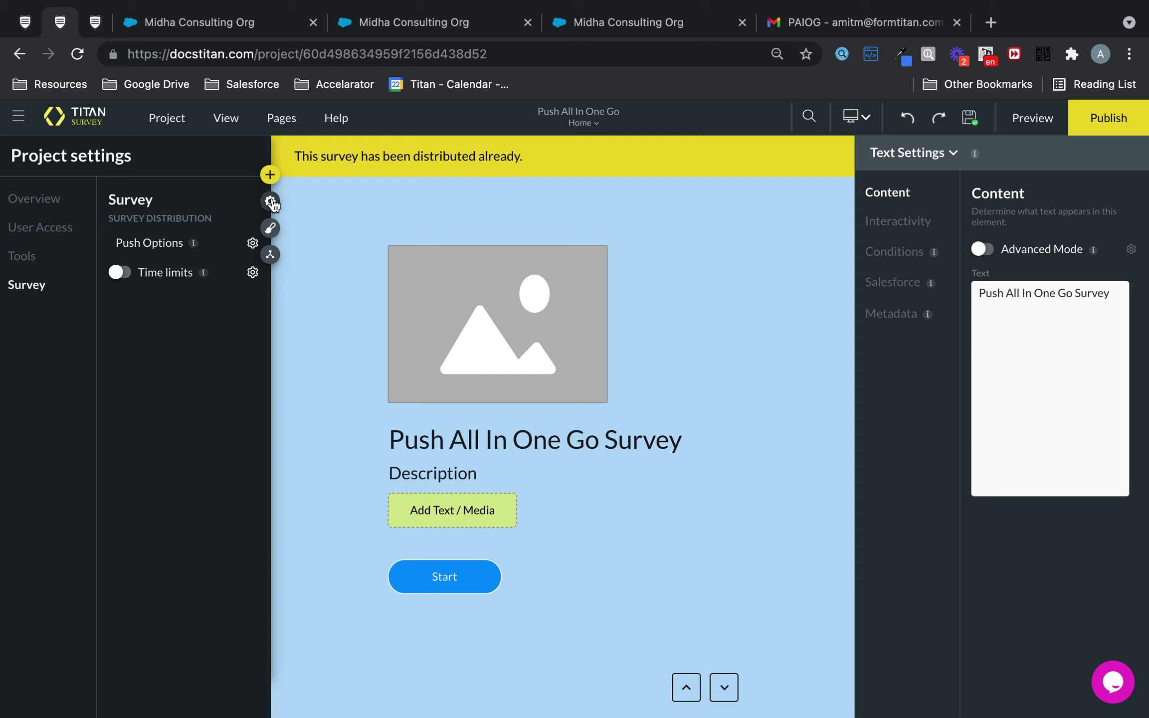
Step: Open Push Settings from the Push Options gear, confirming answers are pushed at survey end
click(252, 244)
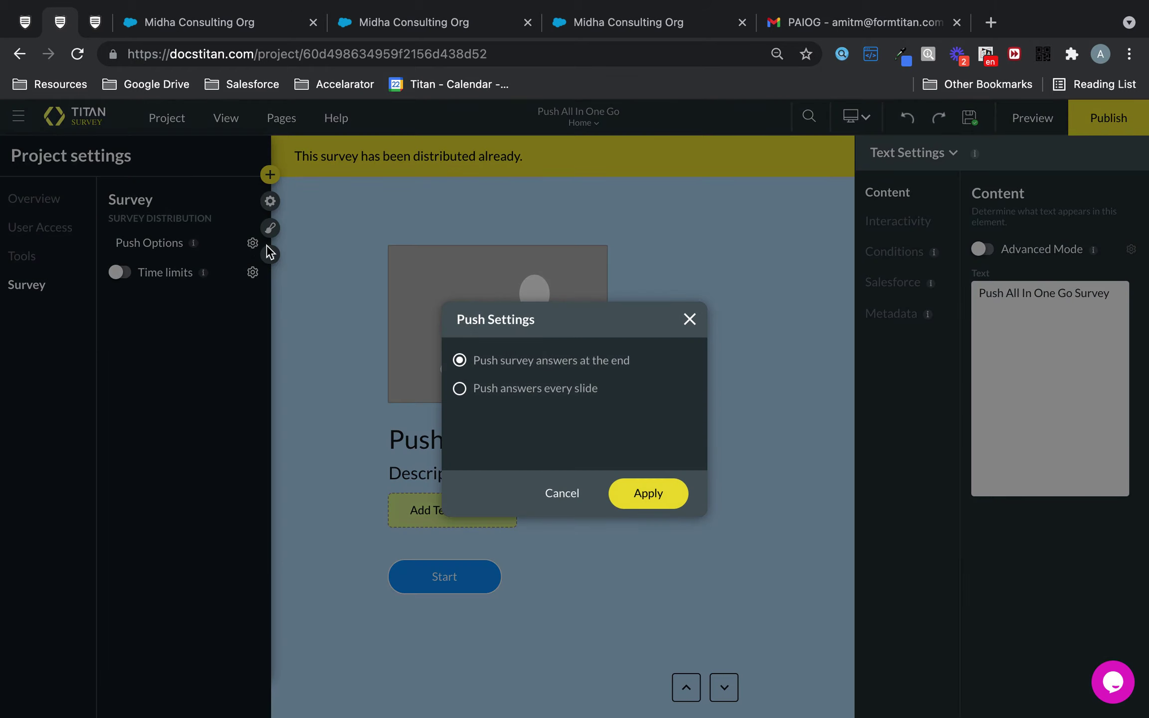